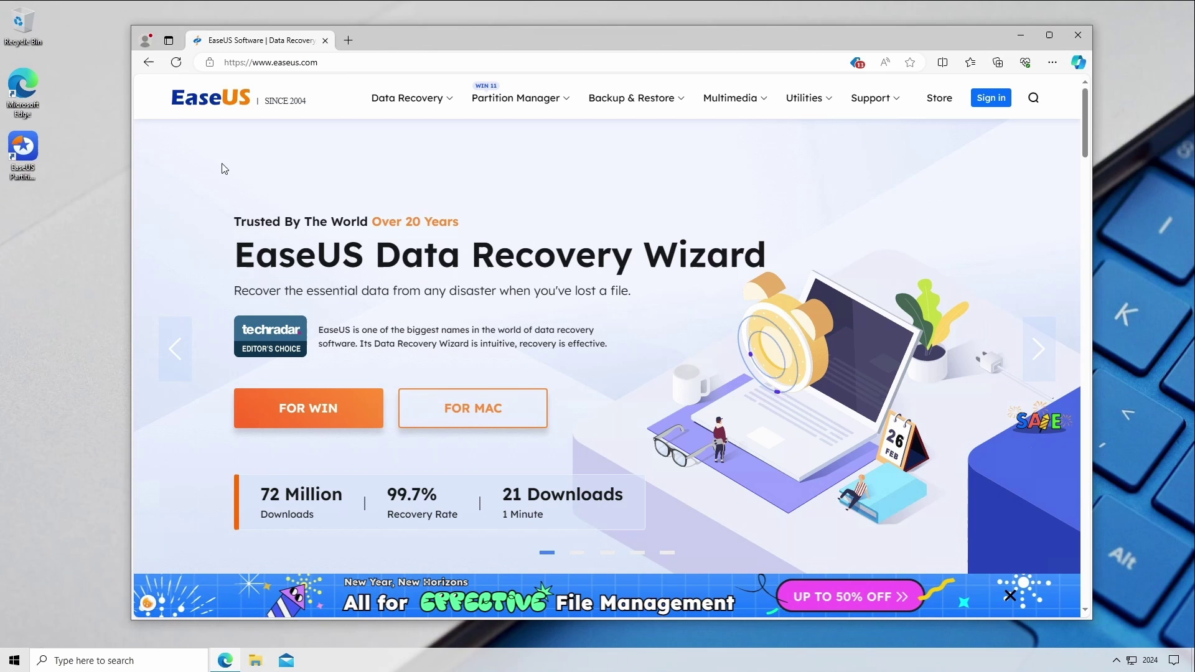
# - Look over the EaseUS site's Data Recovery, Partition Manager and Backup & Restore product menus
pyautogui.moveTo(387, 99)
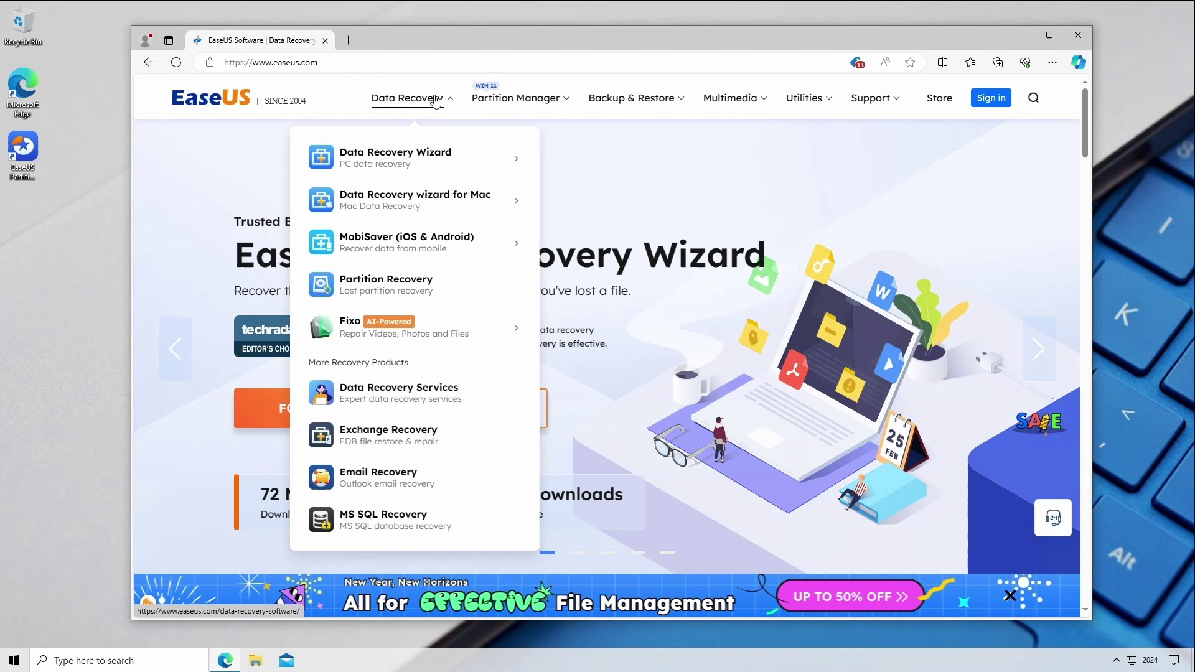
pyautogui.moveTo(552, 103)
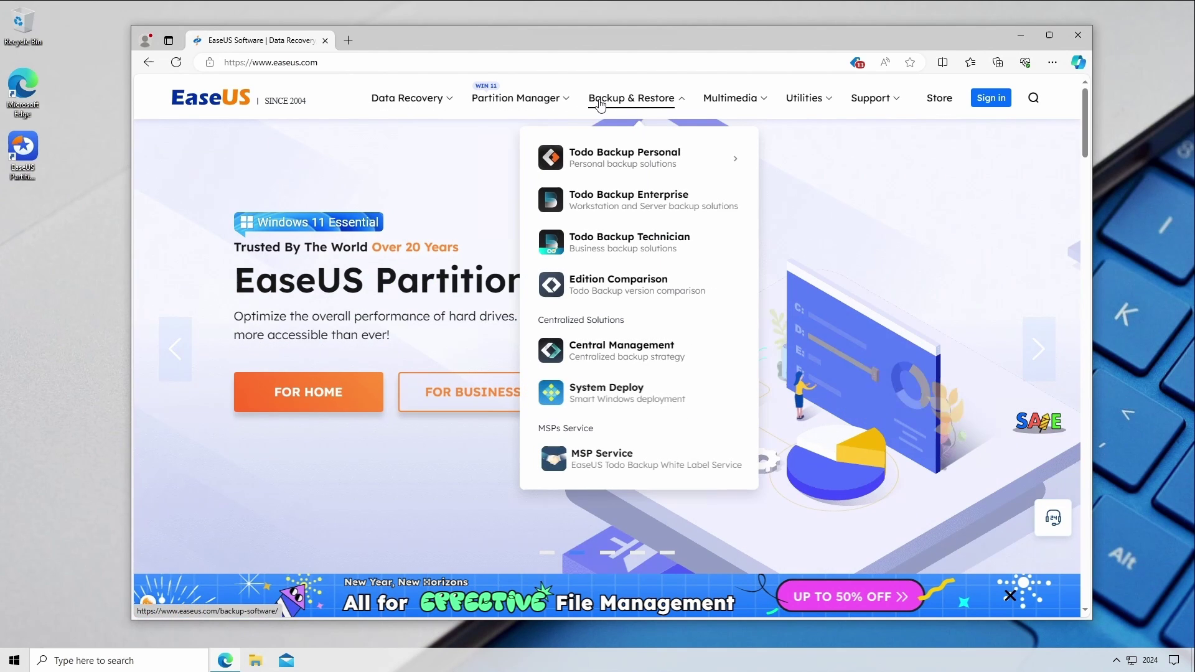
pyautogui.moveTo(750, 103)
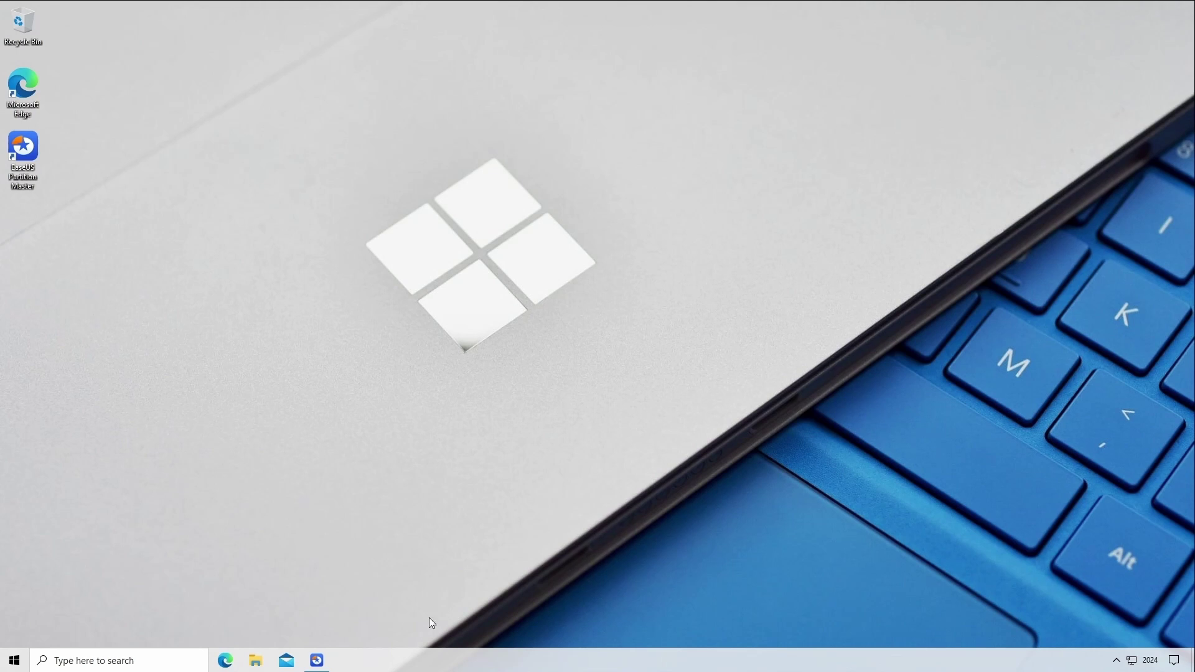
# - Launch EaseUS Partition Master, browse Disk Clone through Toolkit, then return to Partition Manager
pyautogui.click(317, 660)
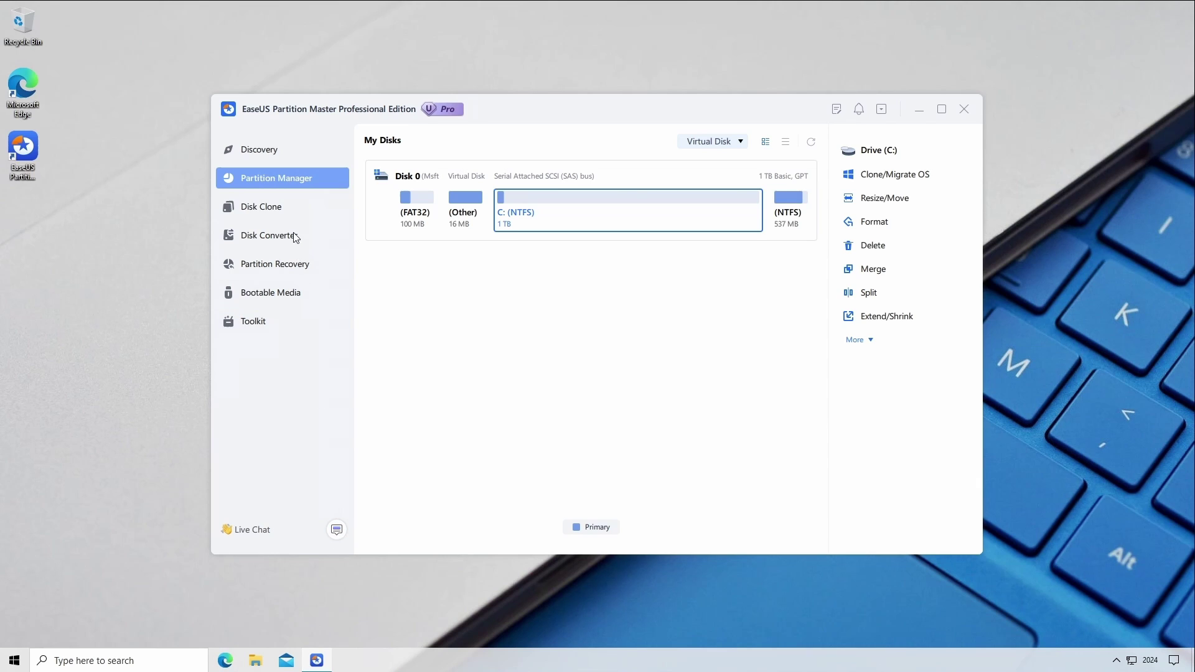
pyautogui.click(290, 208)
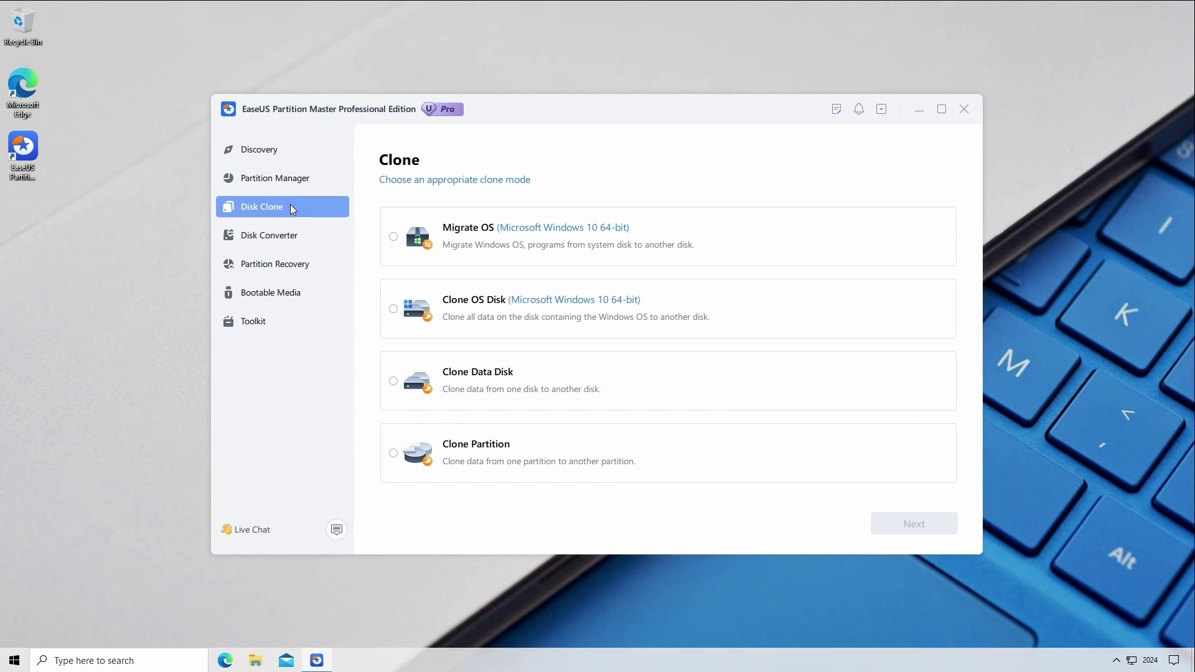
pyautogui.click(284, 237)
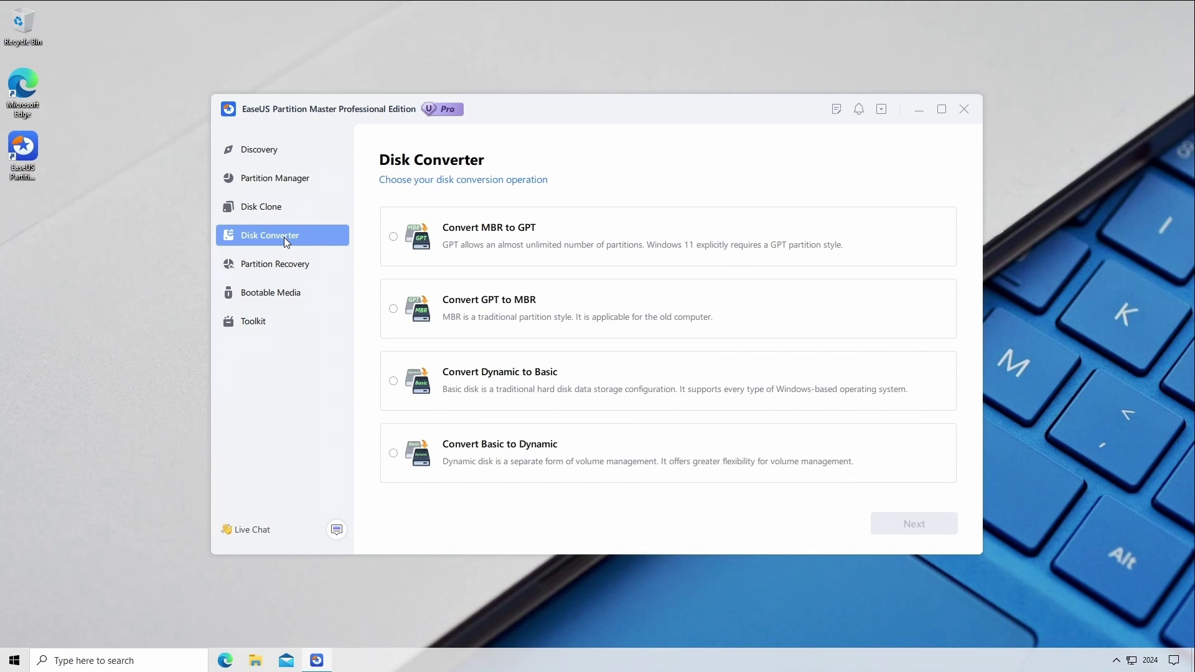
pyautogui.click(289, 267)
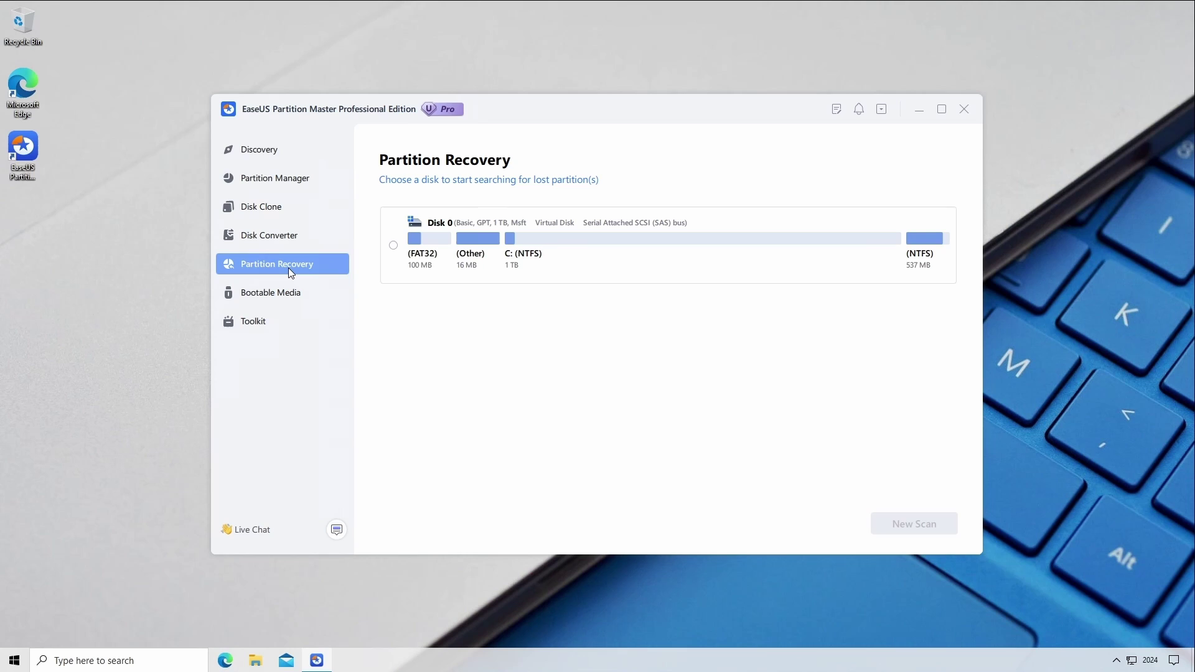
pyautogui.click(289, 295)
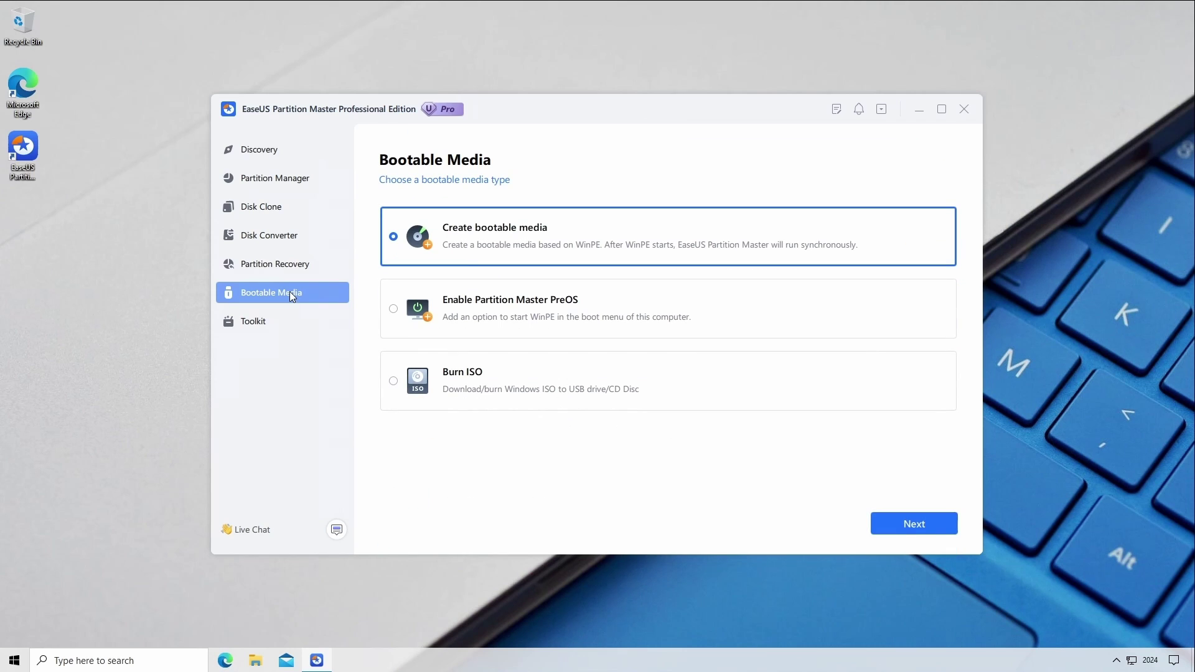
pyautogui.click(282, 321)
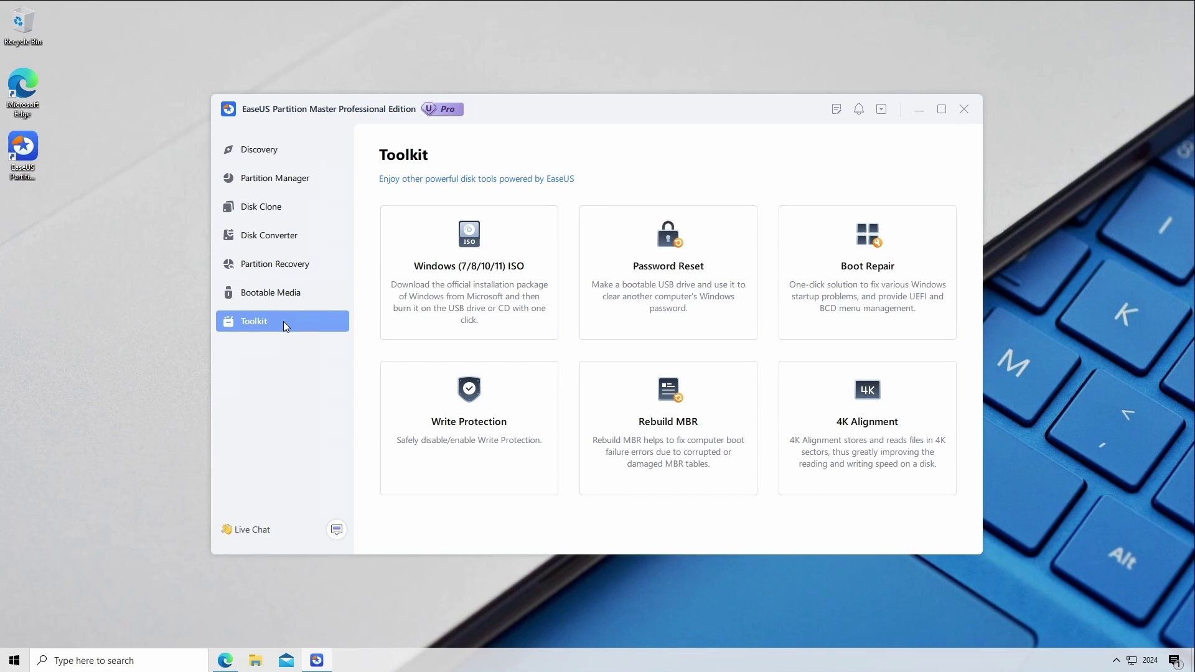
pyautogui.click(289, 293)
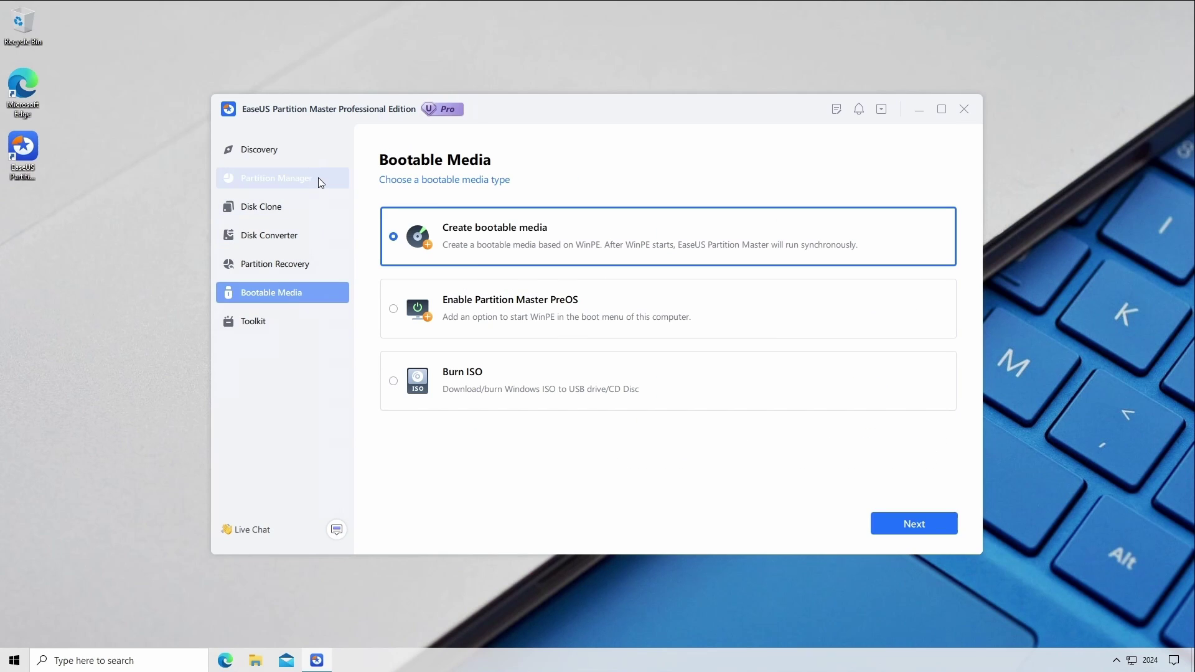
pyautogui.click(318, 177)
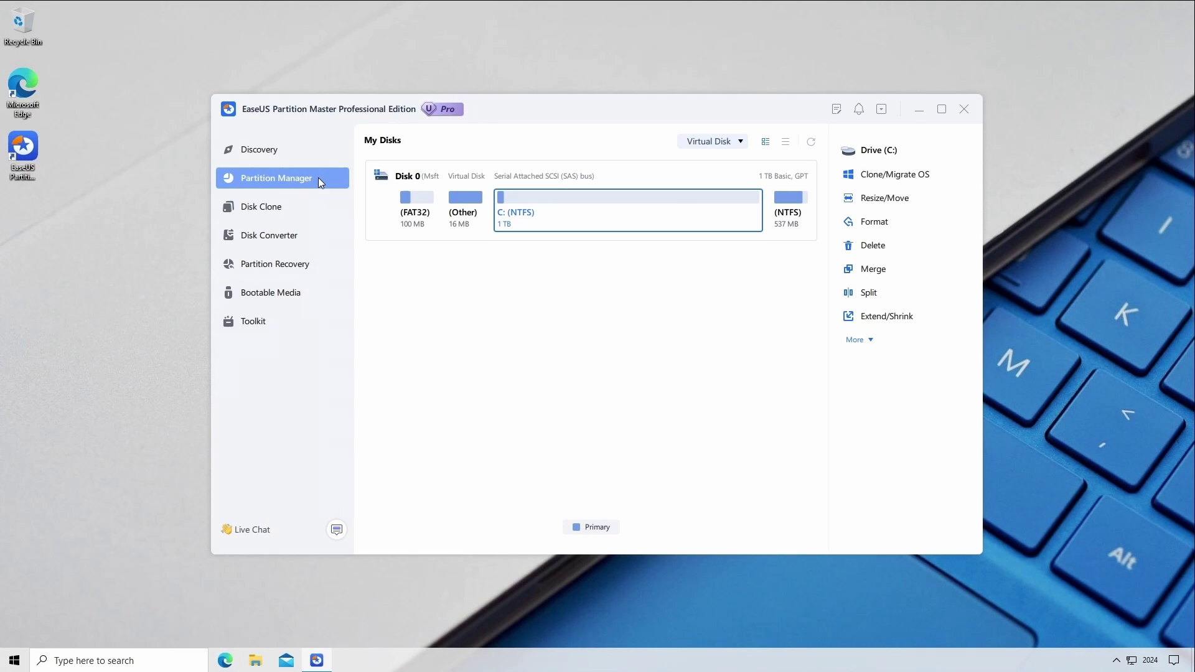
# - Queue a Resize/Move that shrinks drive C: to a 512 GB partition size
pyautogui.rightClick(585, 210)
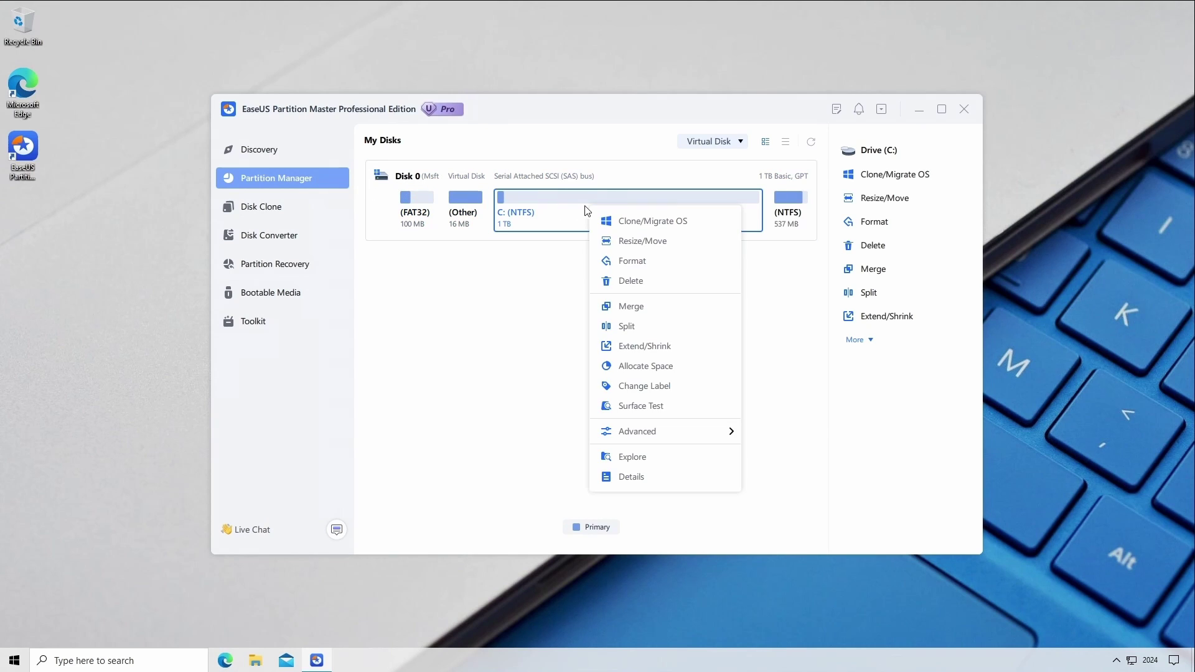
pyautogui.click(619, 242)
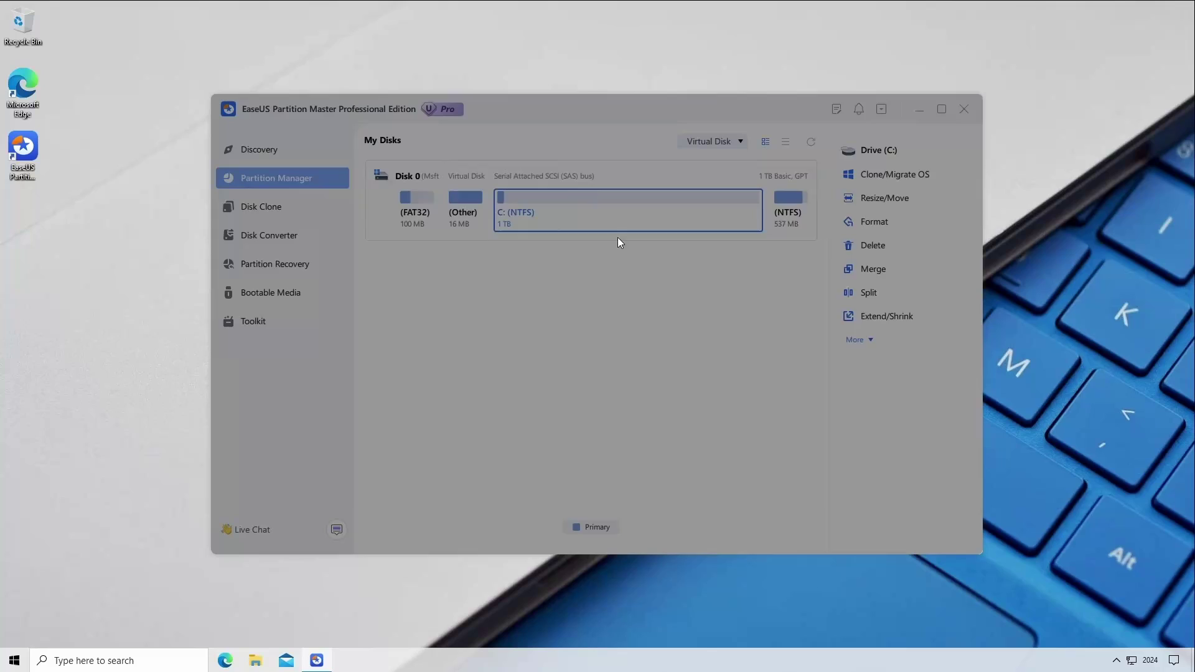
pyautogui.moveTo(827, 302); pyautogui.dragTo(592, 314)
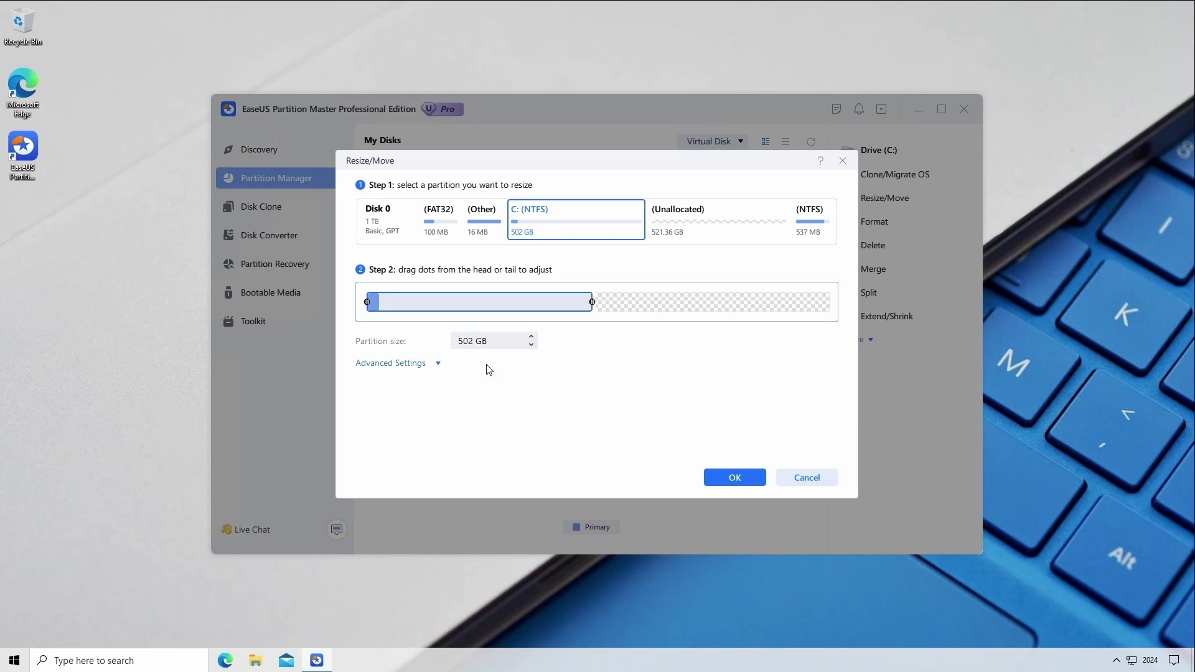
pyautogui.doubleClick(472, 341)
pyautogui.write('512')
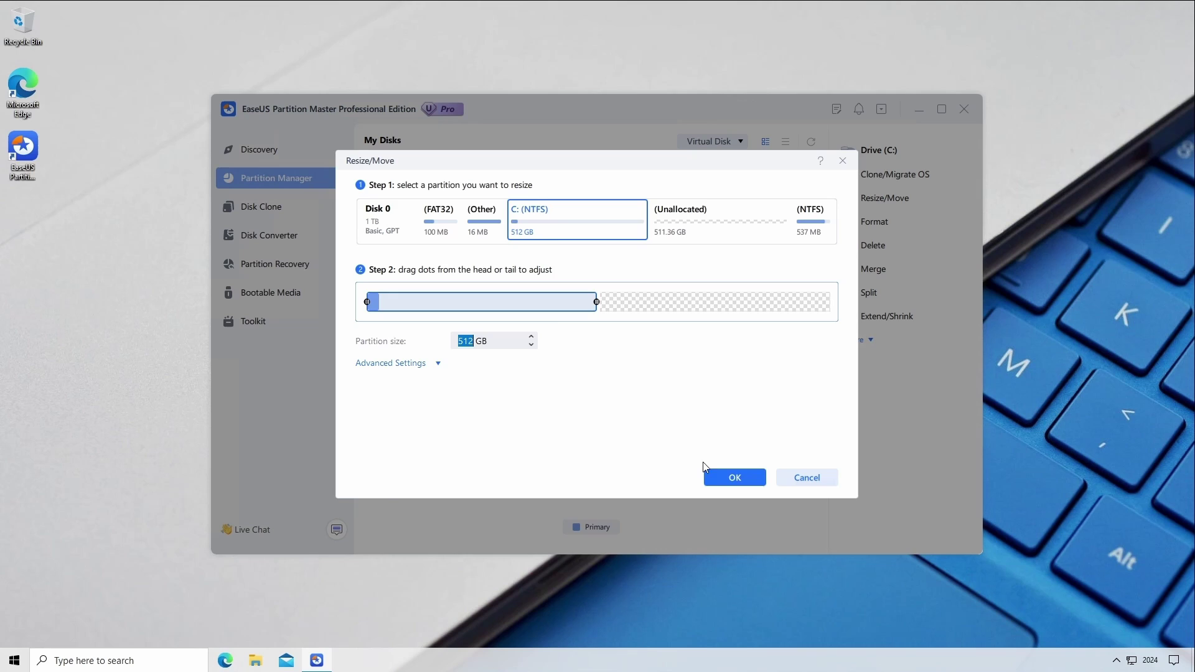
pyautogui.click(714, 478)
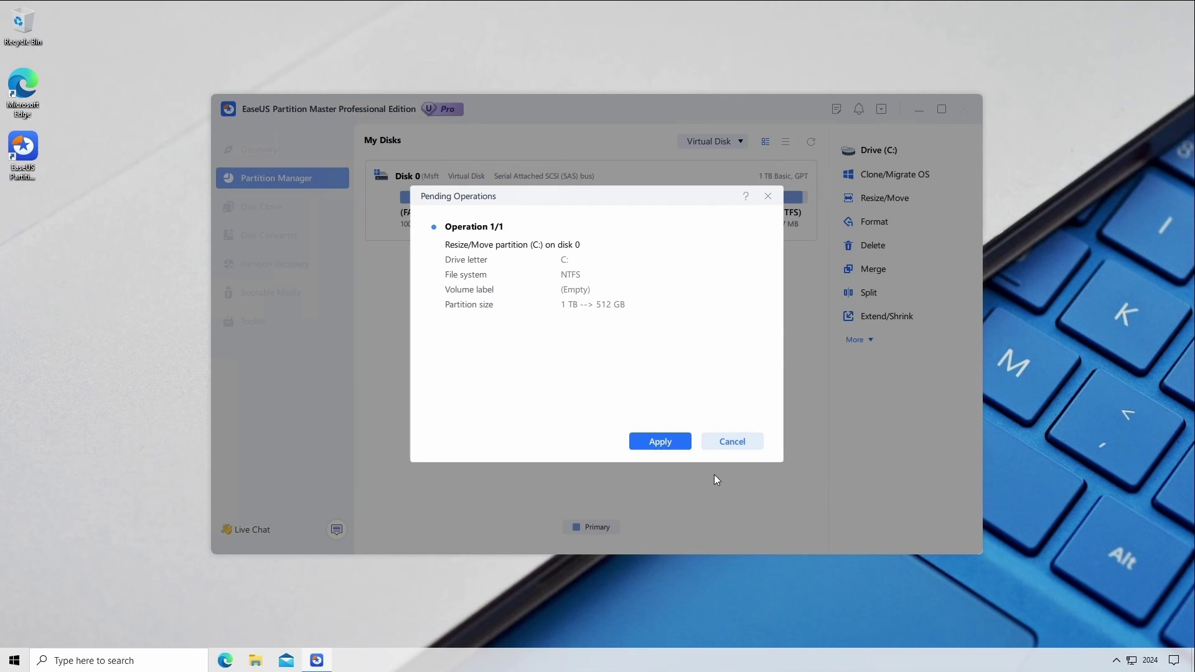
# - Apply the pending C: resize and finish once it completes
pyautogui.click(681, 441)
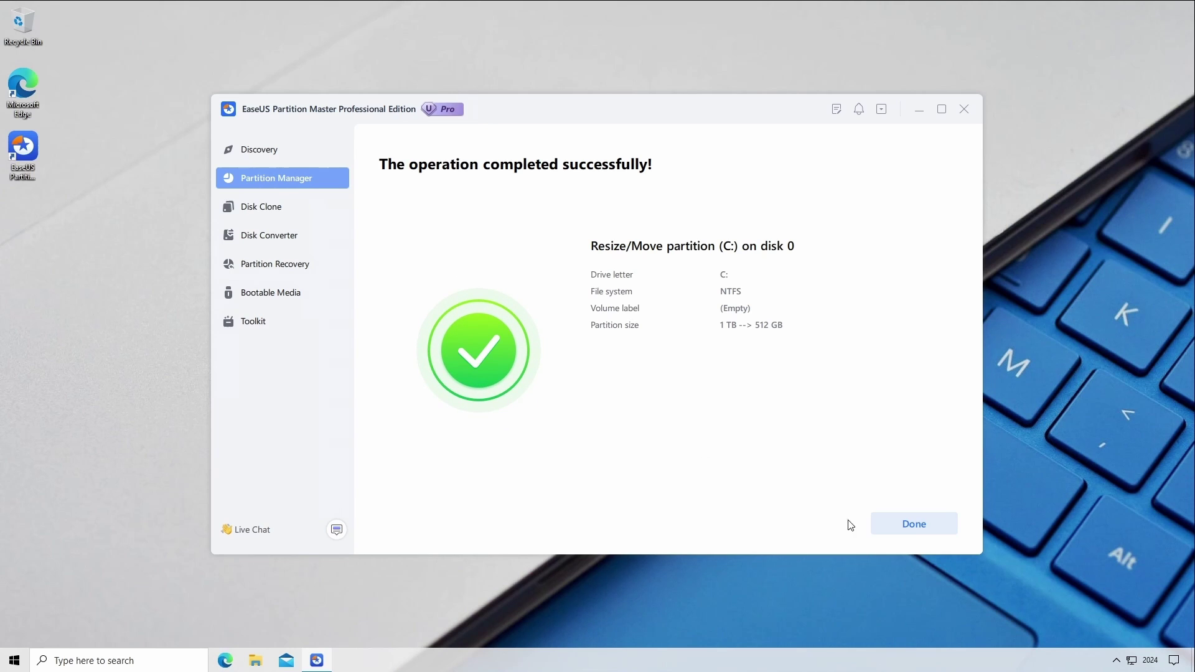
pyautogui.click(886, 531)
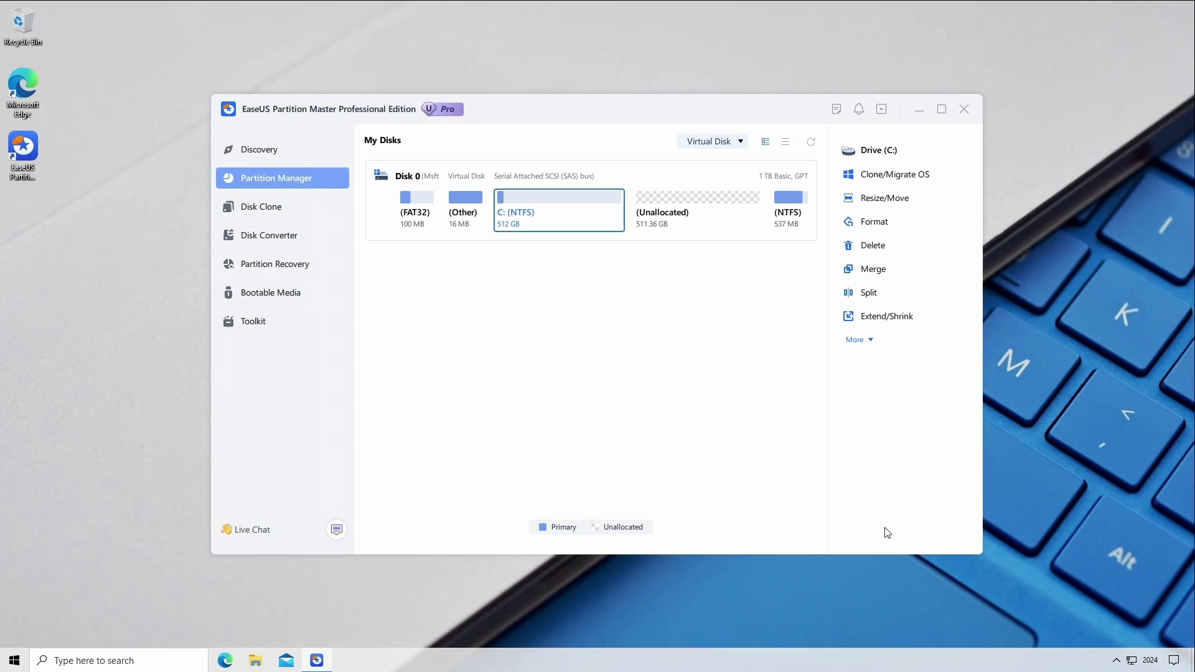
# - Choose a Windows 11 multi-edition, English International, 64-bit ISO from Microsoft, then open Start's Power menu
pyautogui.click(277, 328)
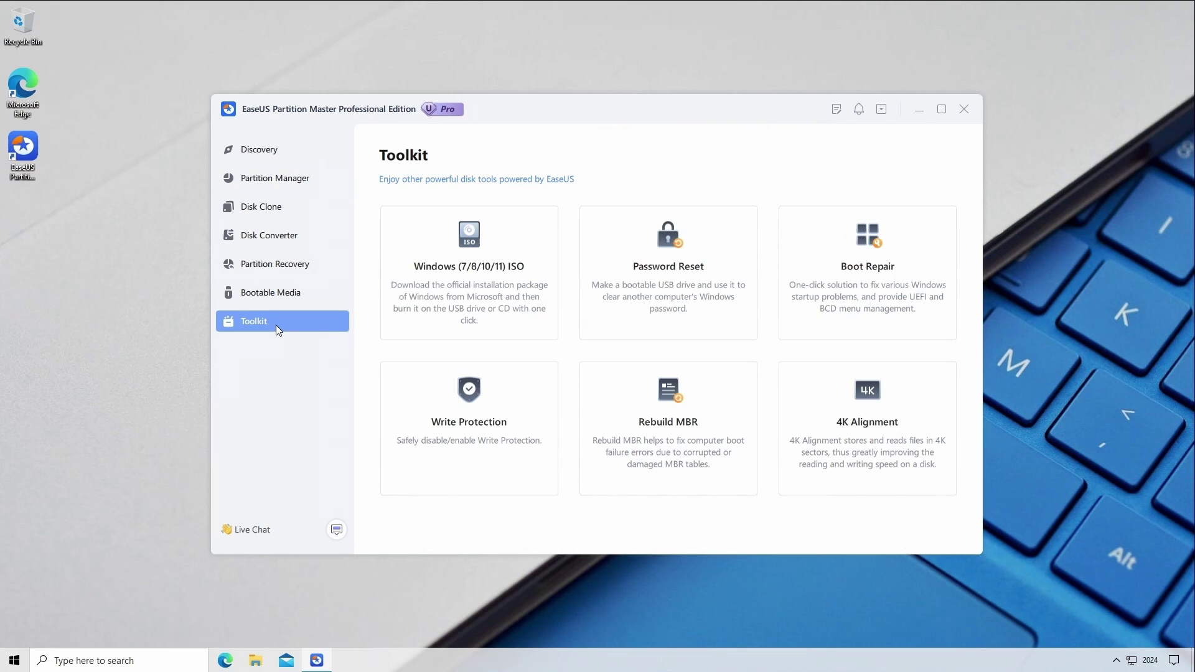
pyautogui.click(438, 295)
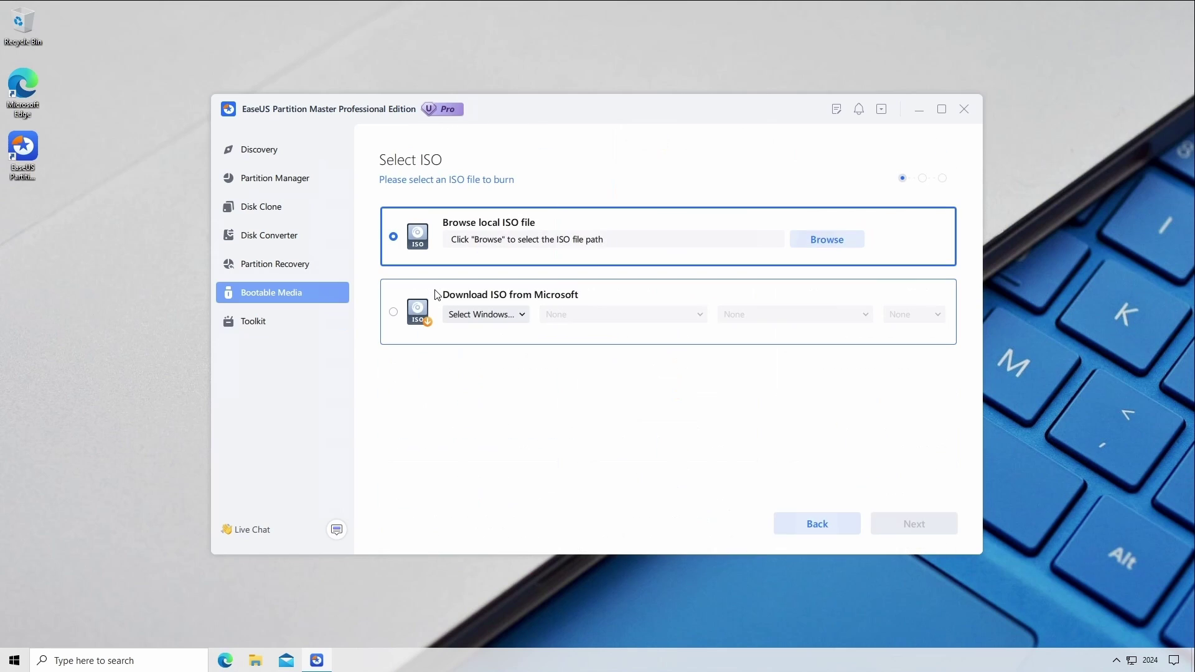
pyautogui.click(394, 315)
pyautogui.click(473, 321)
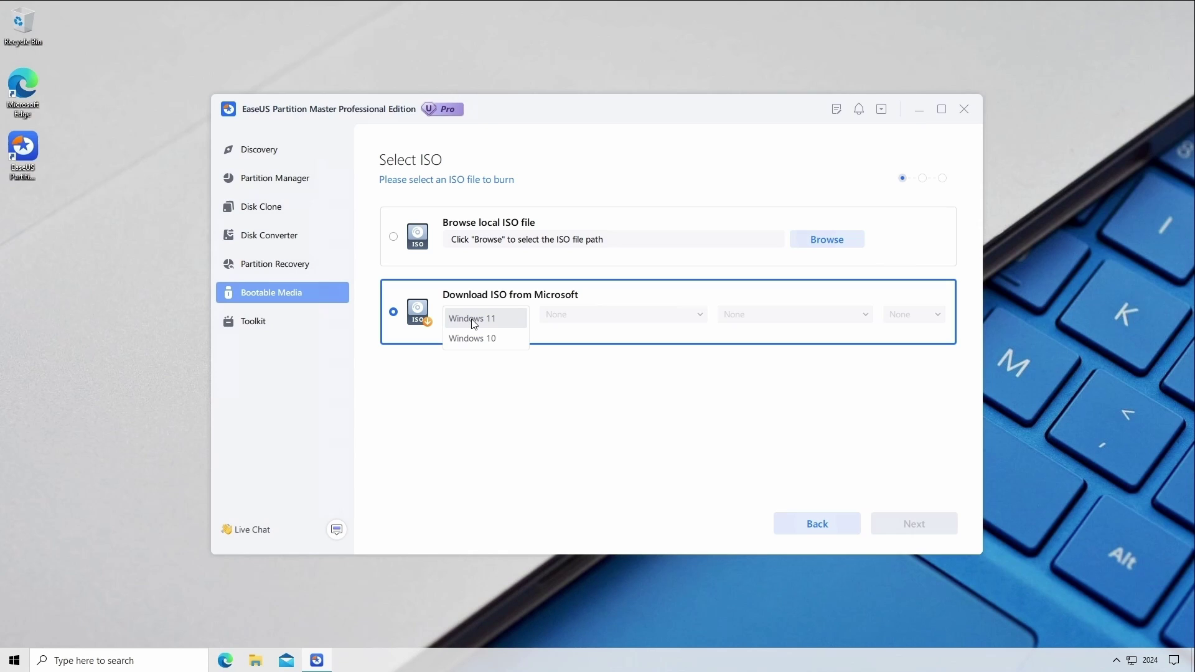
pyautogui.click(471, 319)
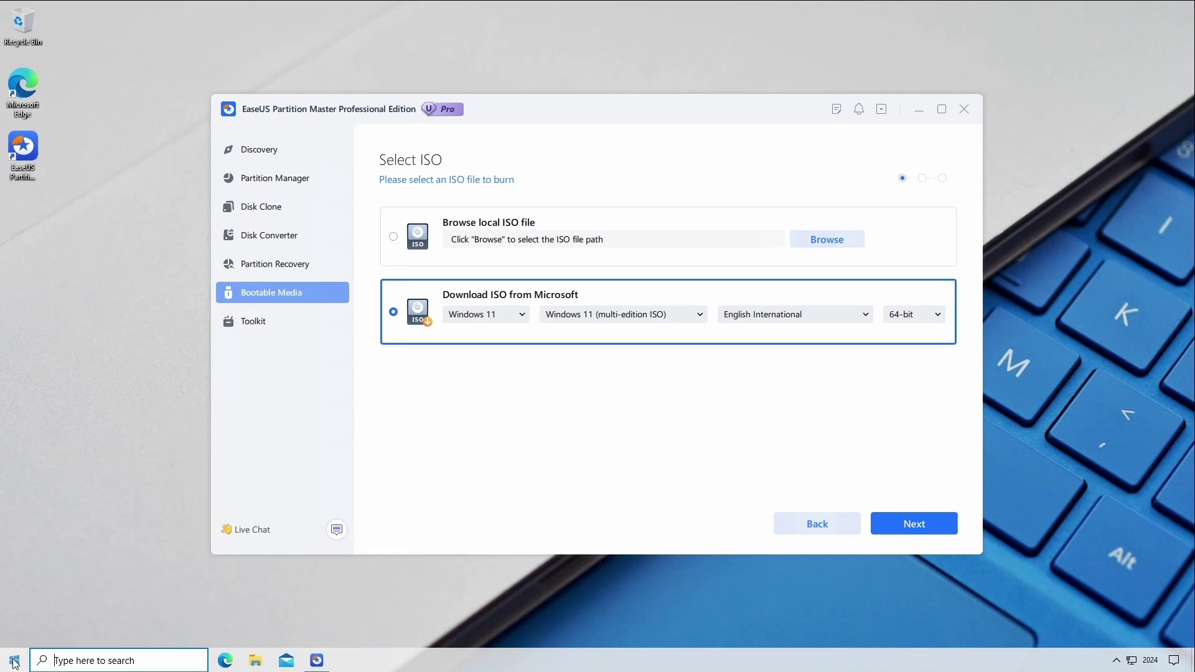
pyautogui.click(14, 660)
pyautogui.click(15, 635)
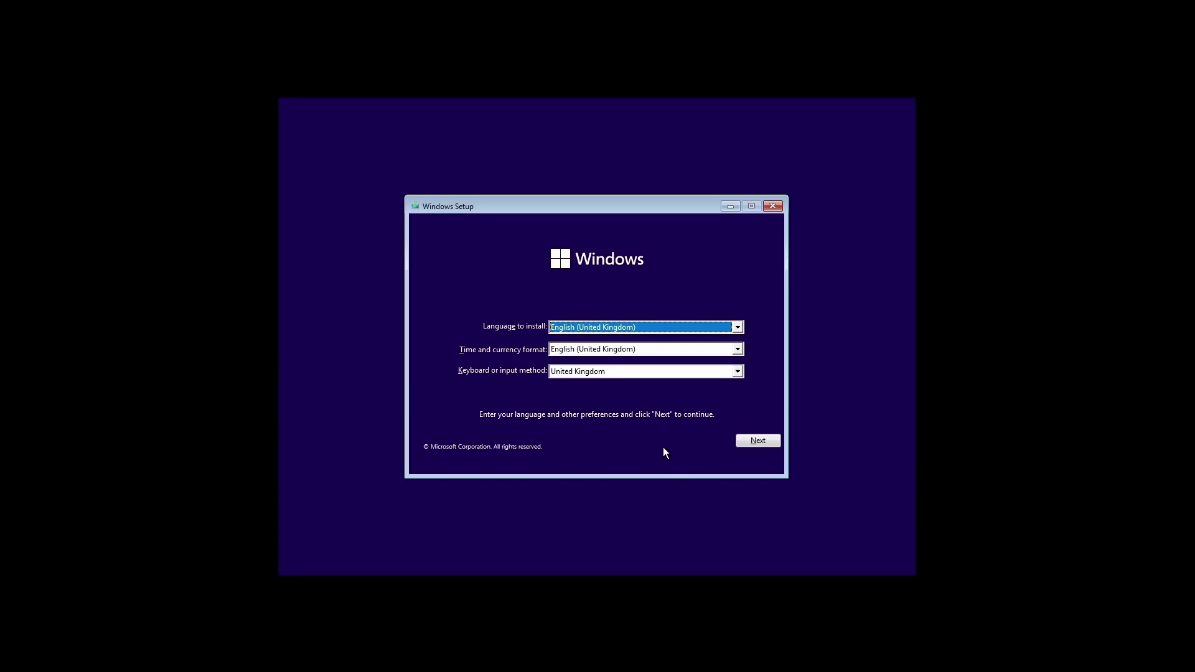
# - Start Windows Setup and pick the Windows 11 Pro edition without a product key
pyautogui.click(747, 441)
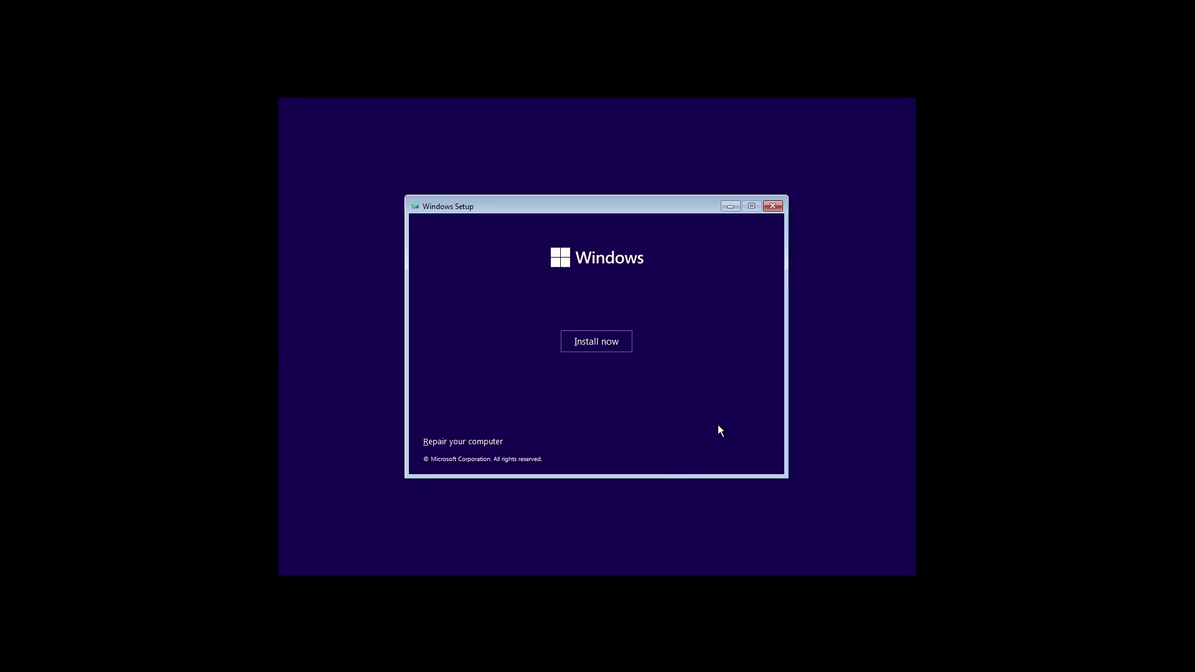
pyautogui.click(613, 345)
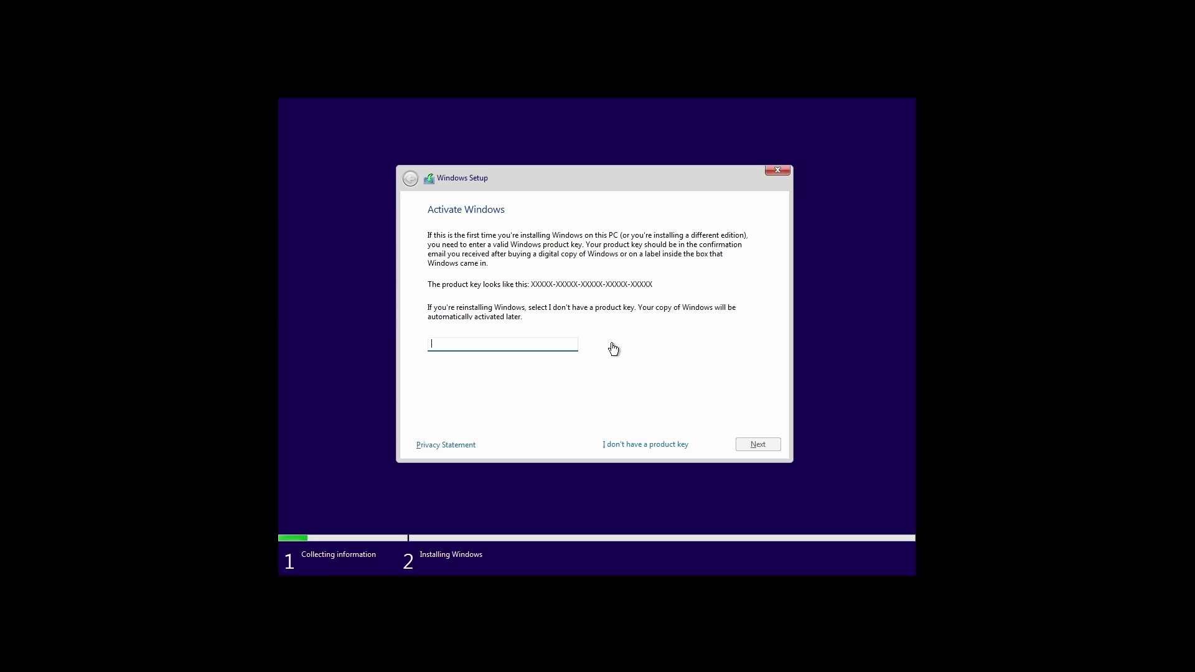
pyautogui.click(630, 442)
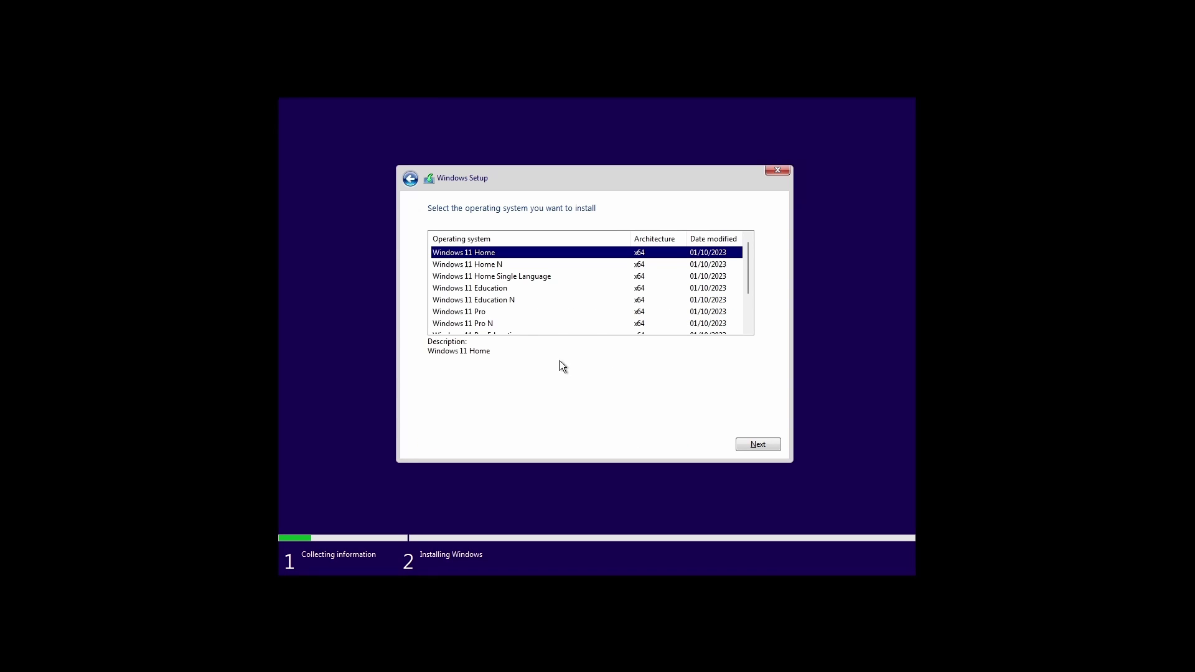
pyautogui.click(494, 323)
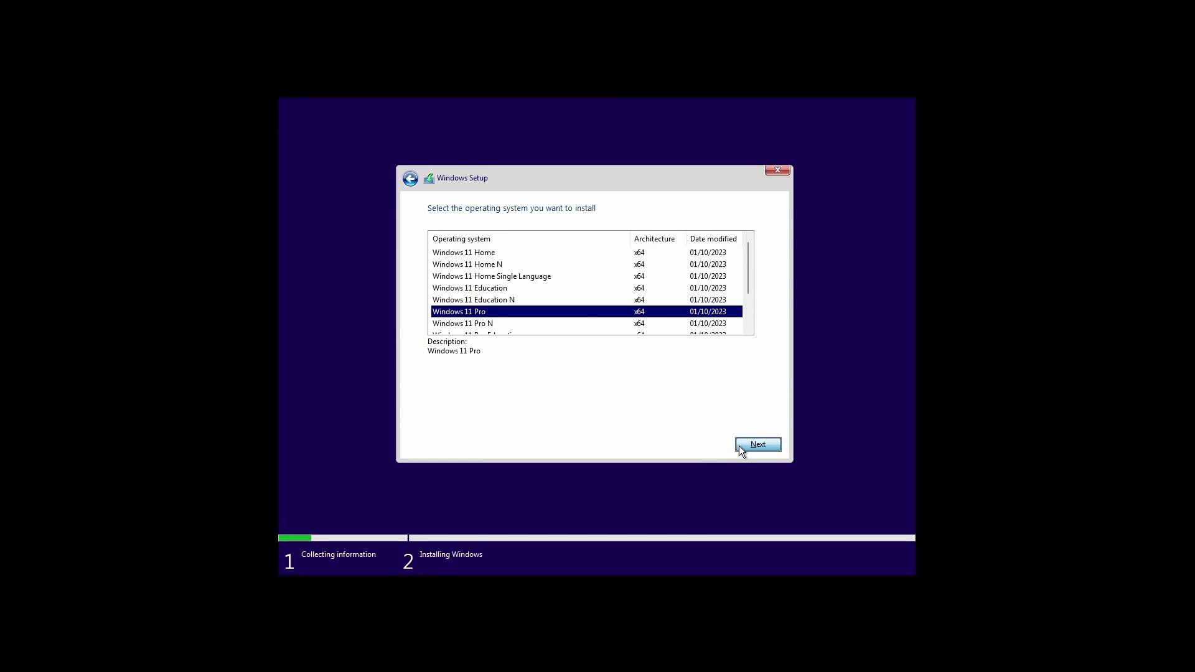
pyautogui.click(756, 444)
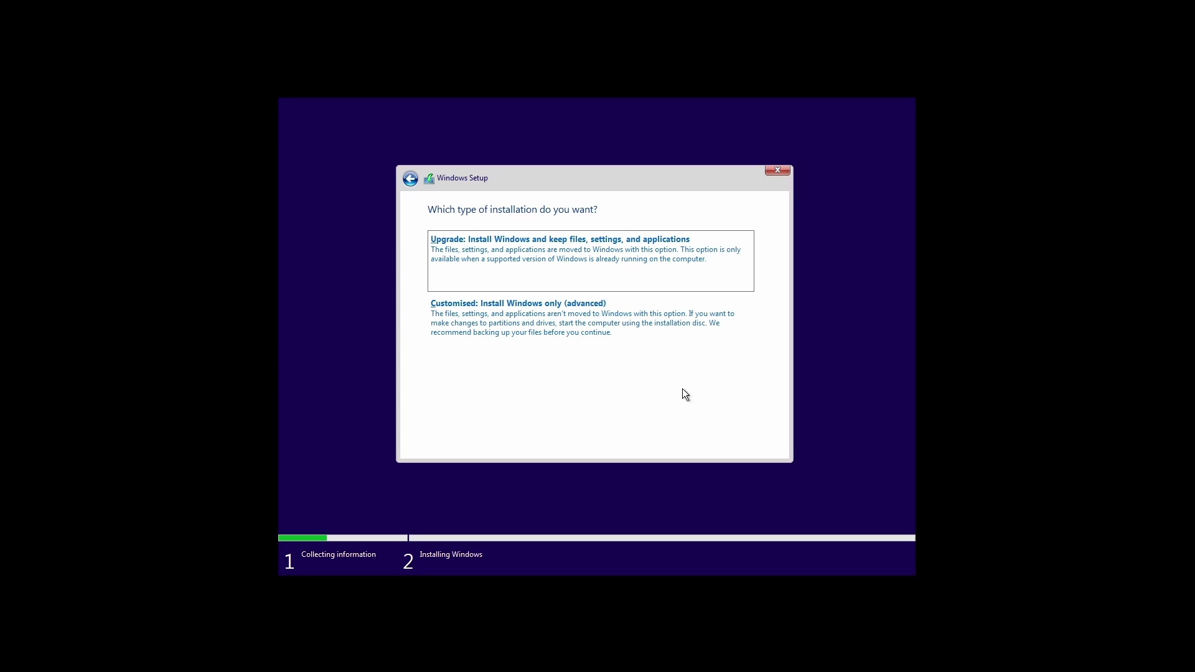
# - Run a custom install onto Drive 0's 511.4 GB unallocated space
pyautogui.click(618, 326)
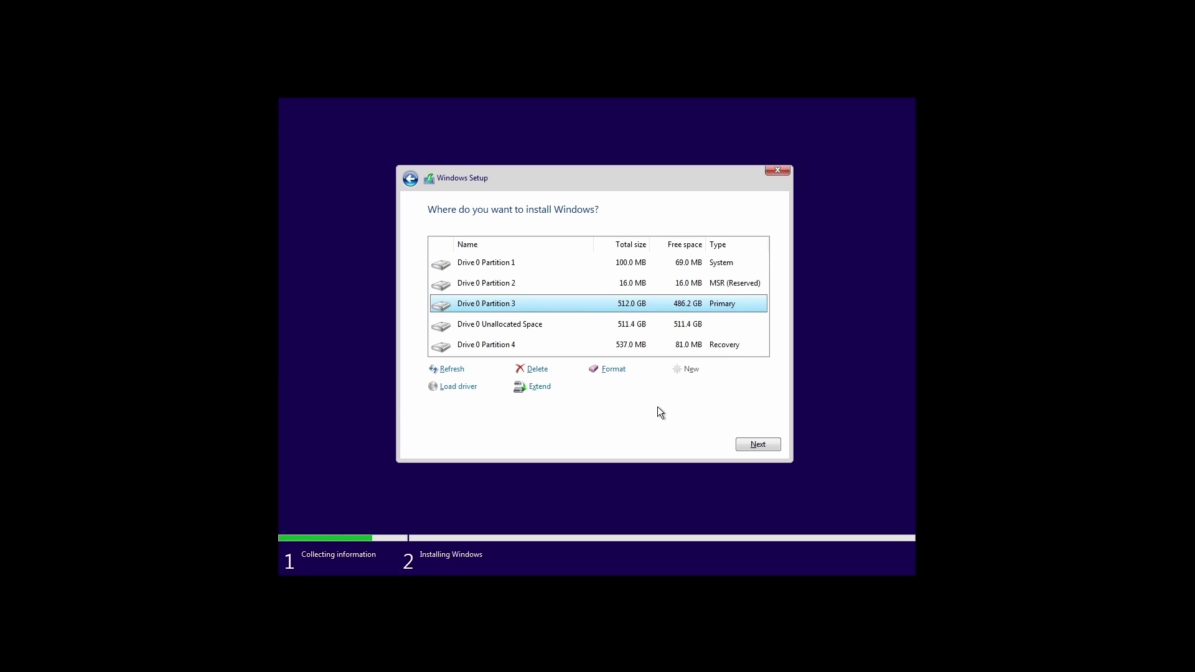
pyautogui.click(559, 332)
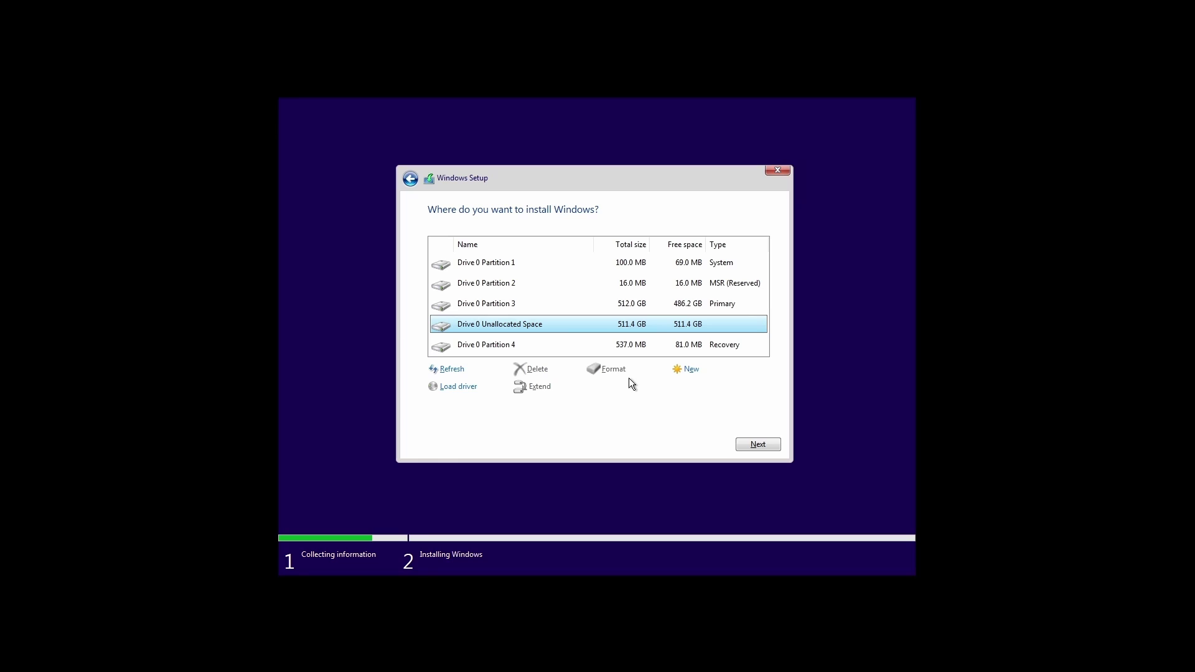
pyautogui.click(740, 446)
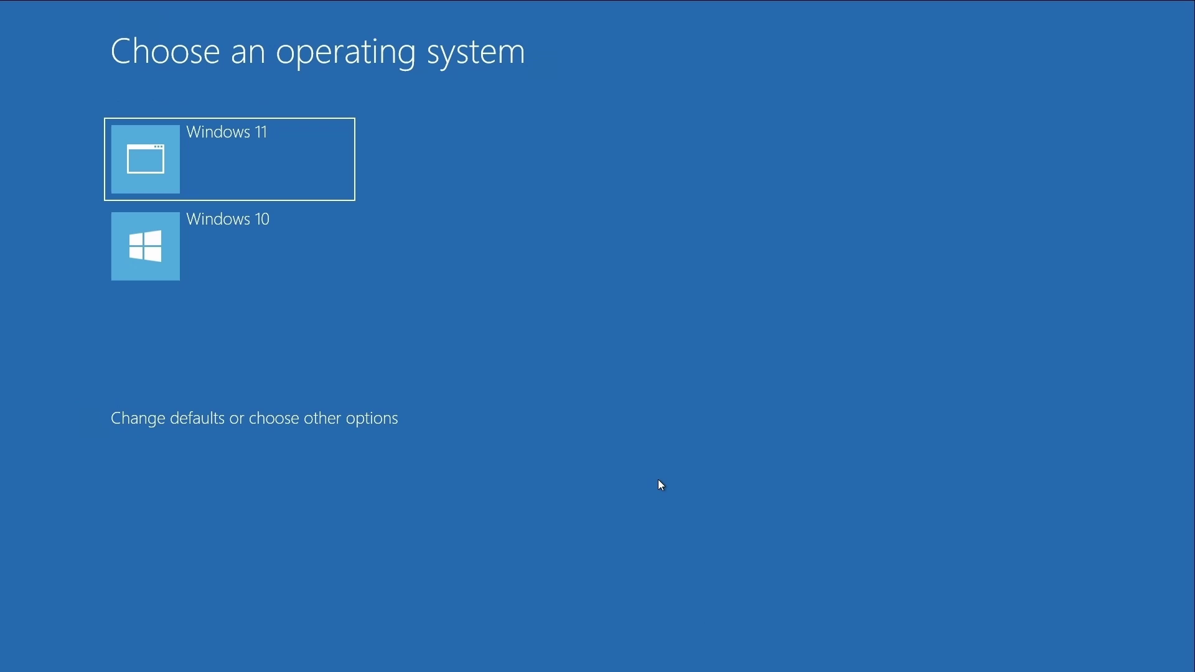
# - Pick Windows 11 from the Choose an operating system screen
pyautogui.click(312, 169)
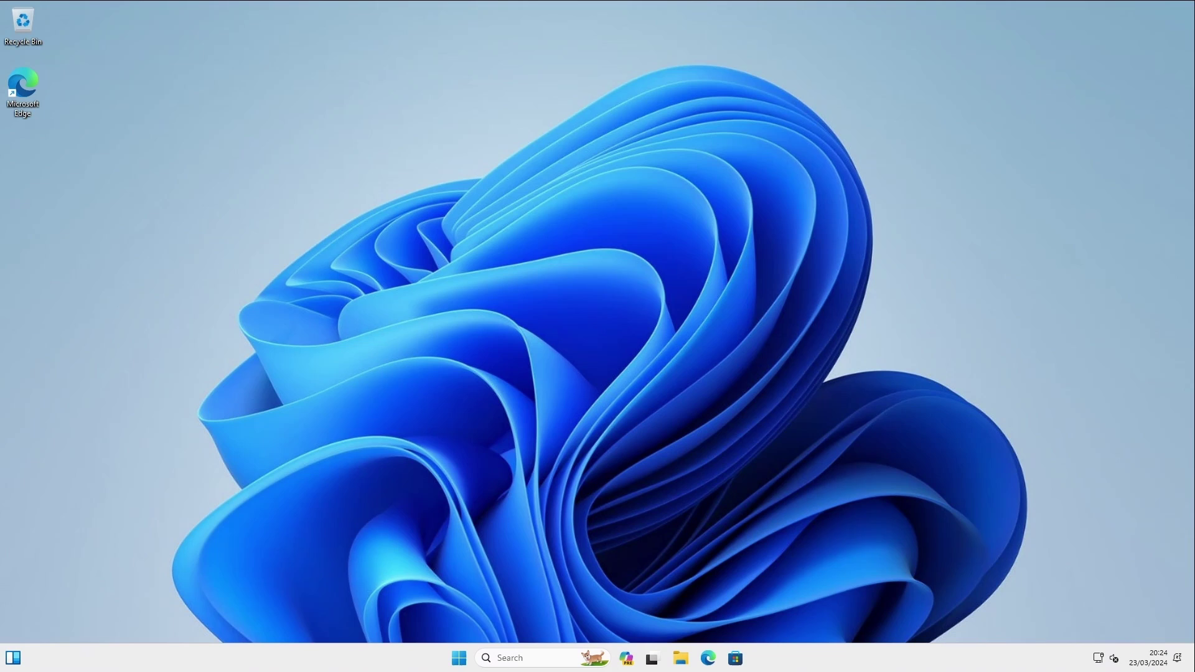
# - Show This PC in File Explorer and rename drive C: to Windows11
pyautogui.press('super+e')
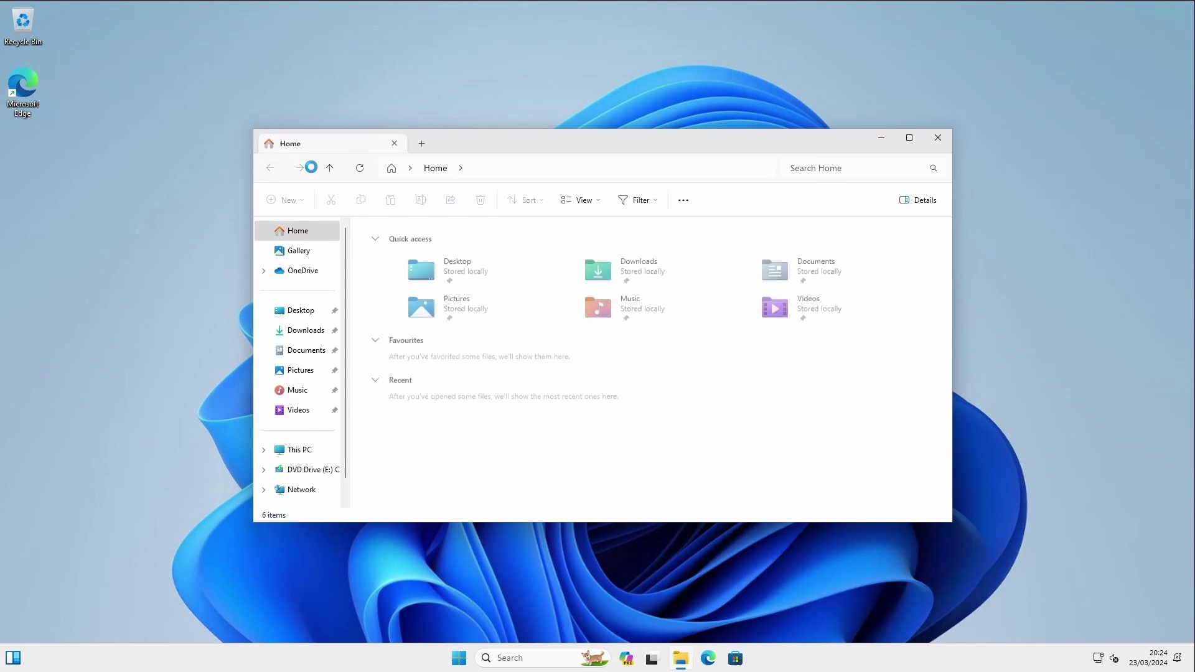
pyautogui.click(303, 449)
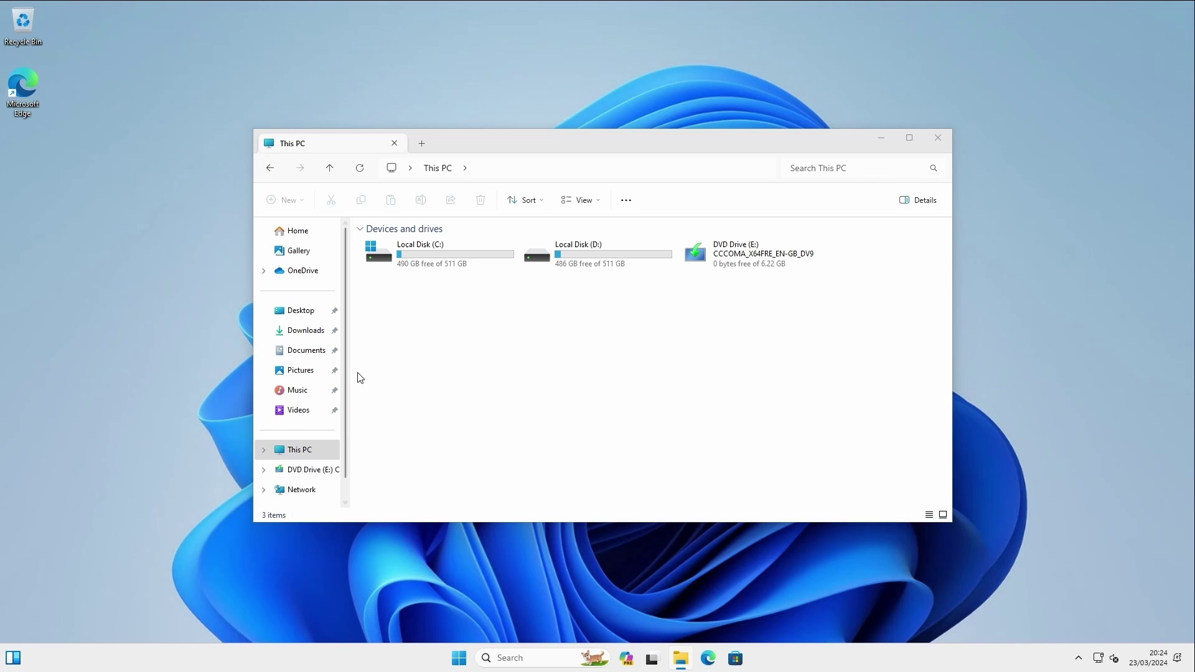
pyautogui.click(422, 264)
pyautogui.rightClick(422, 260)
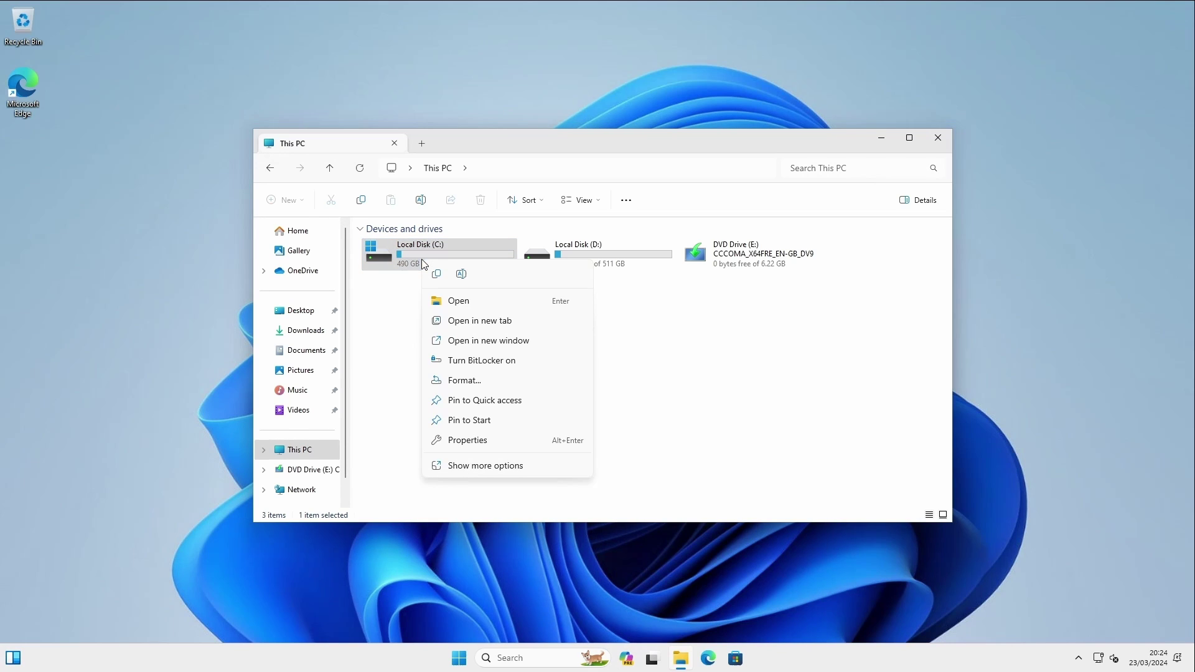
pyautogui.click(458, 274)
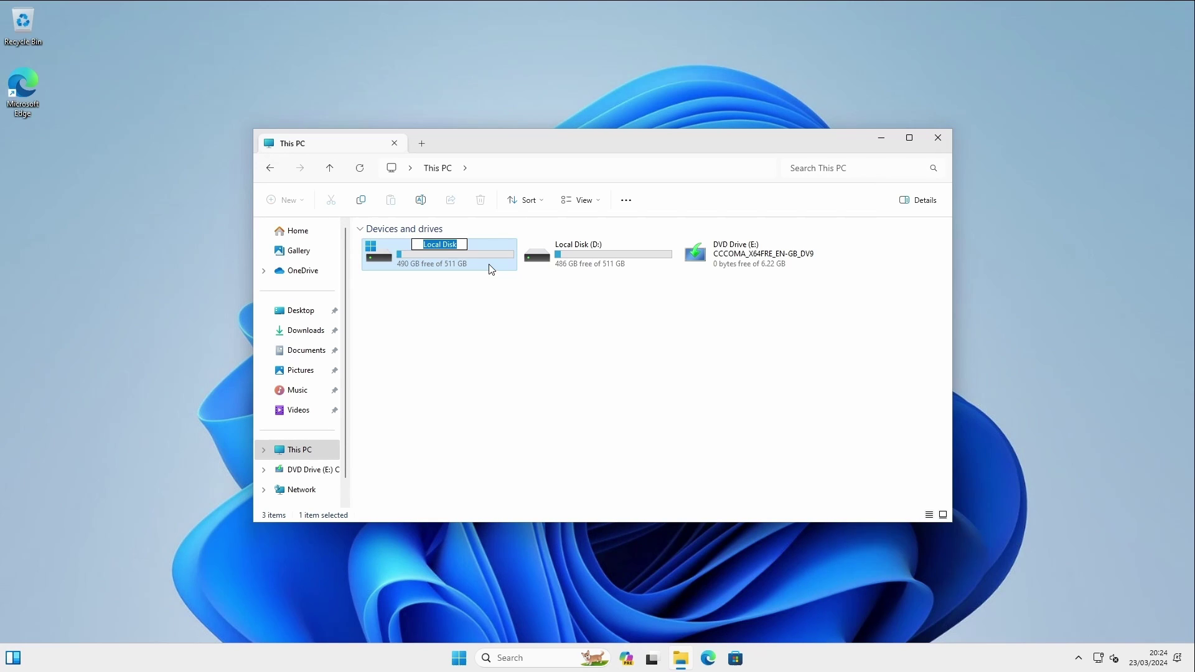
pyautogui.write('Windows11')
pyautogui.press('Return')
# - Rename drive D: to Windows10
pyautogui.click(616, 261)
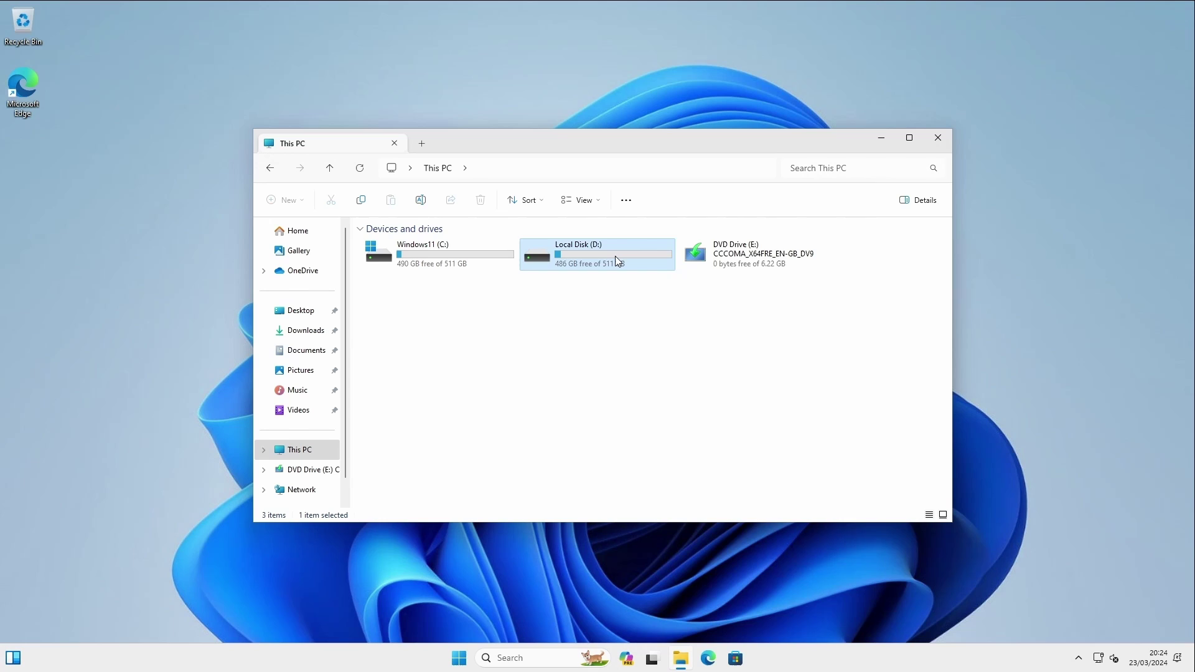
pyautogui.rightClick(621, 257)
pyautogui.click(651, 271)
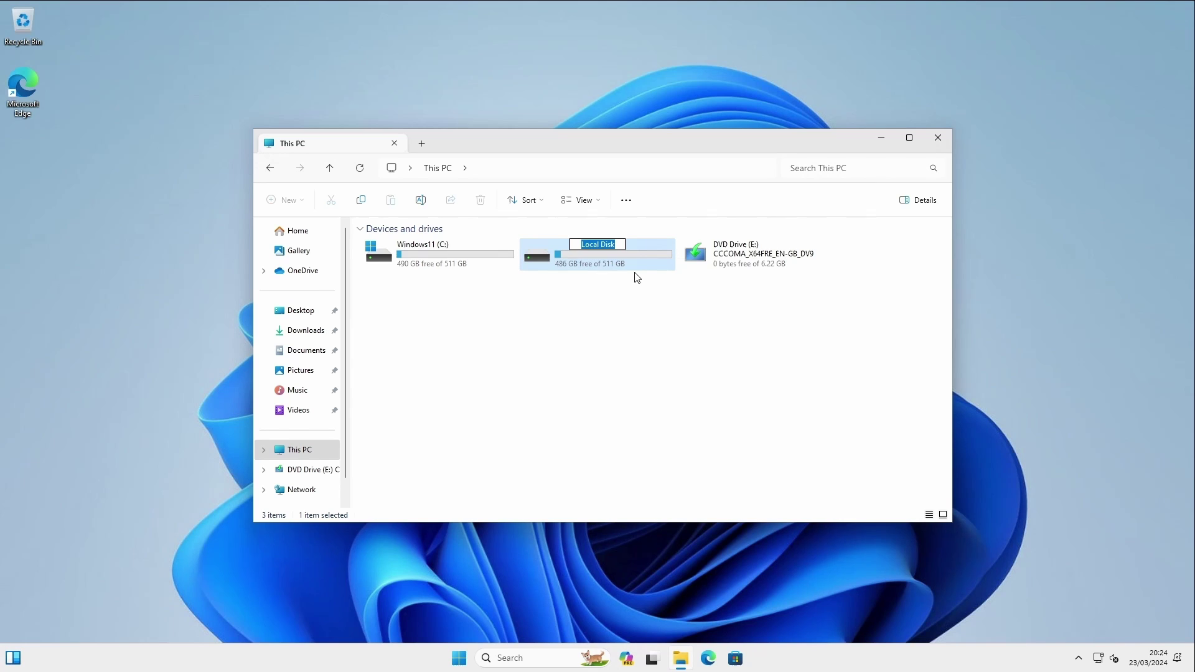
pyautogui.write('Windows10')
pyautogui.press('Return')
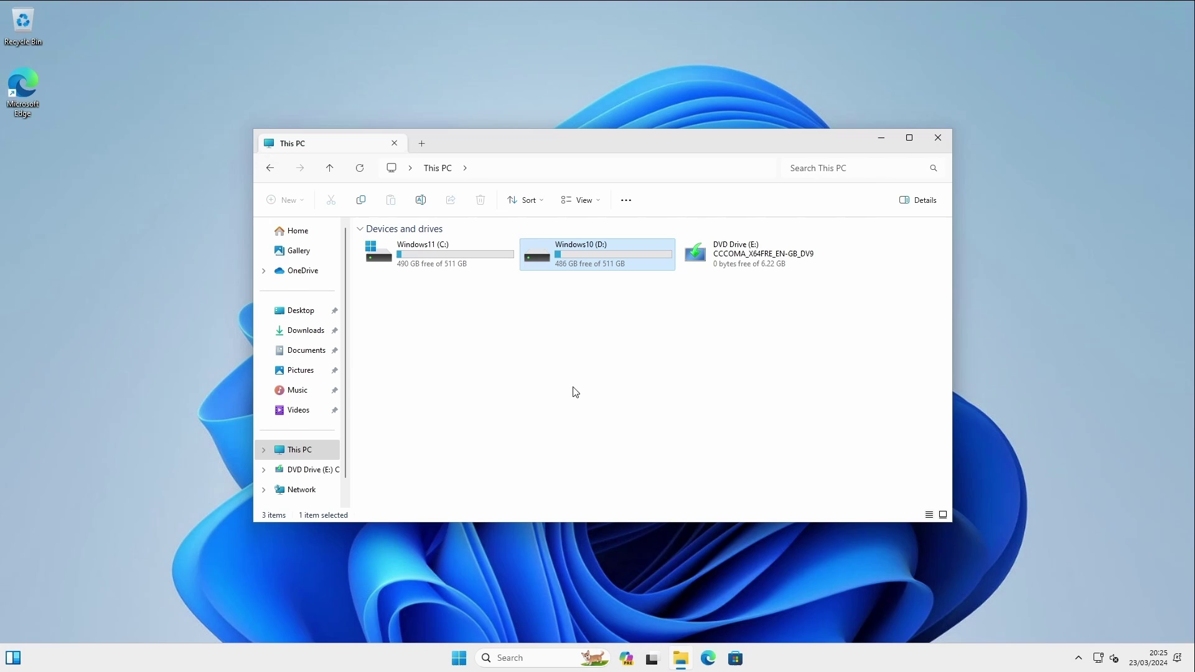
# - Restart from the Start menu and choose Windows 10 at the boot menu
pyautogui.click(465, 659)
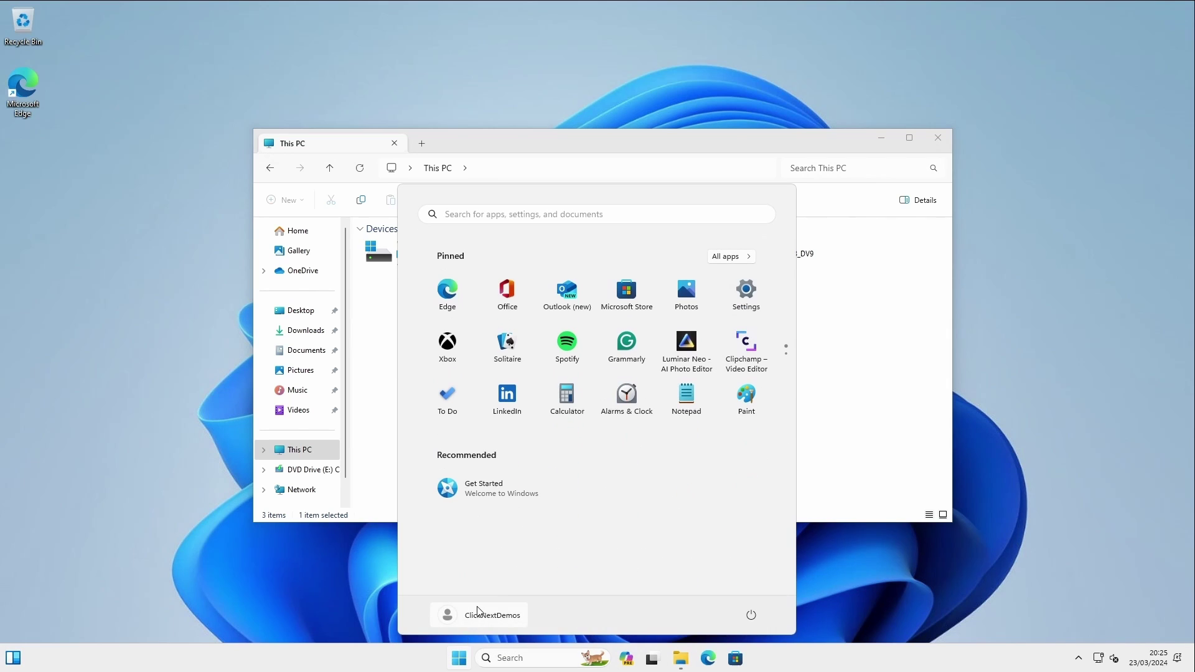
pyautogui.click(750, 615)
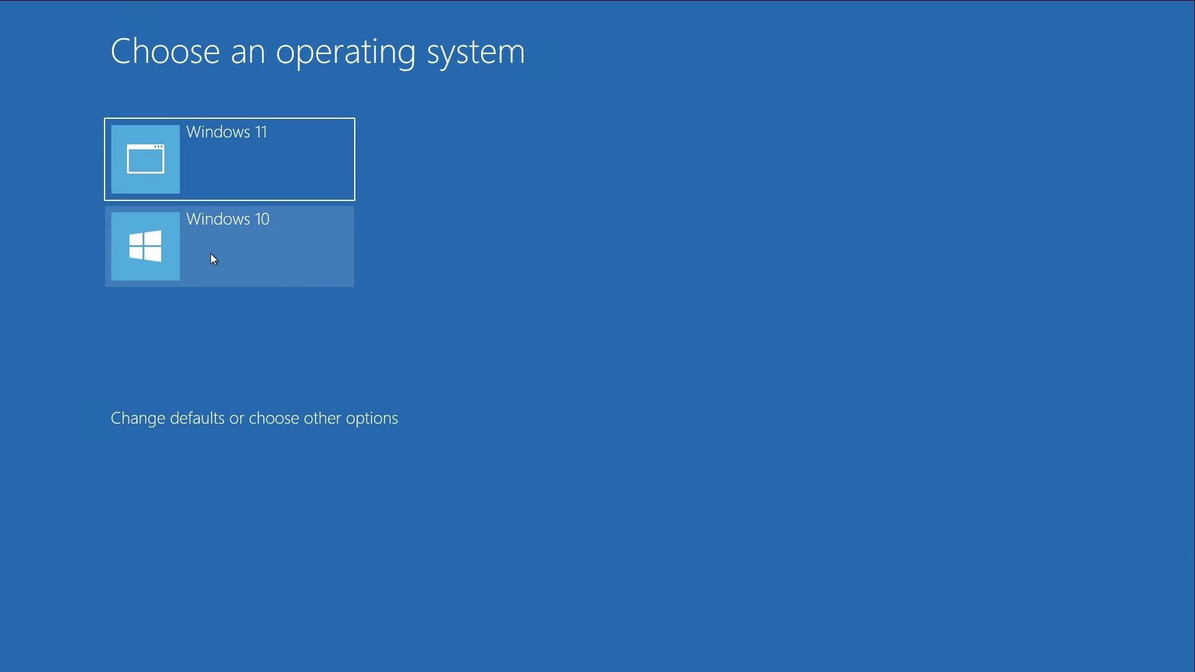
pyautogui.click(207, 256)
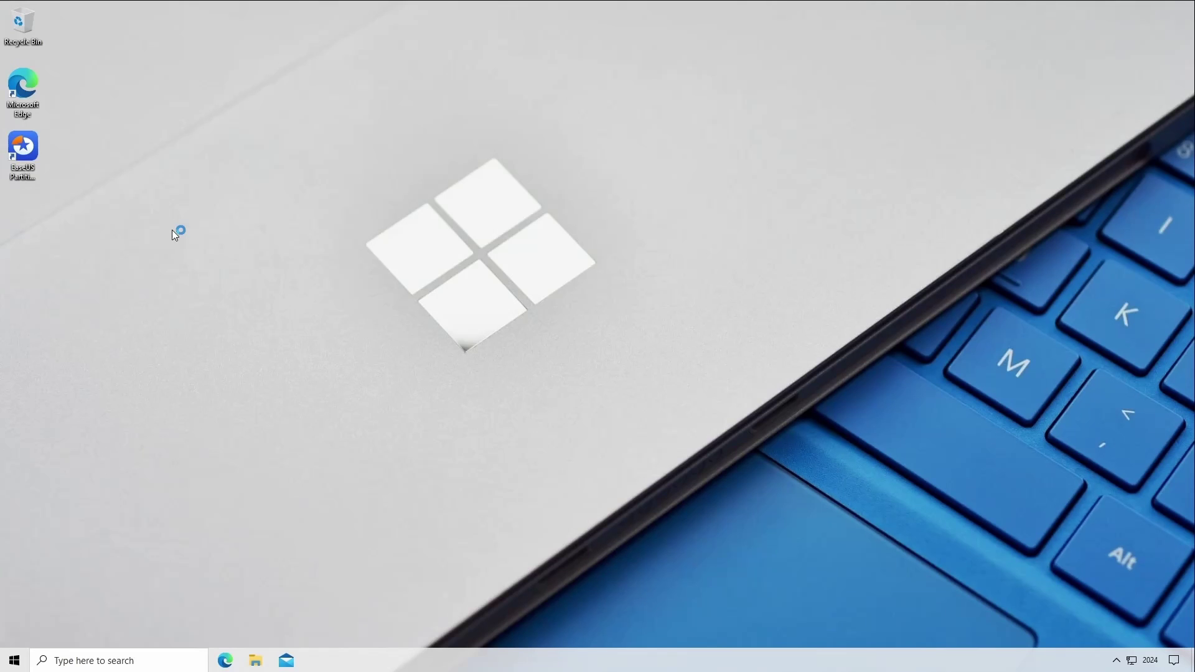
# - Open Toolkit's Boot Repair on BCD Menu for the current system's BCD file and view its entries
pyautogui.doubleClick(31, 141)
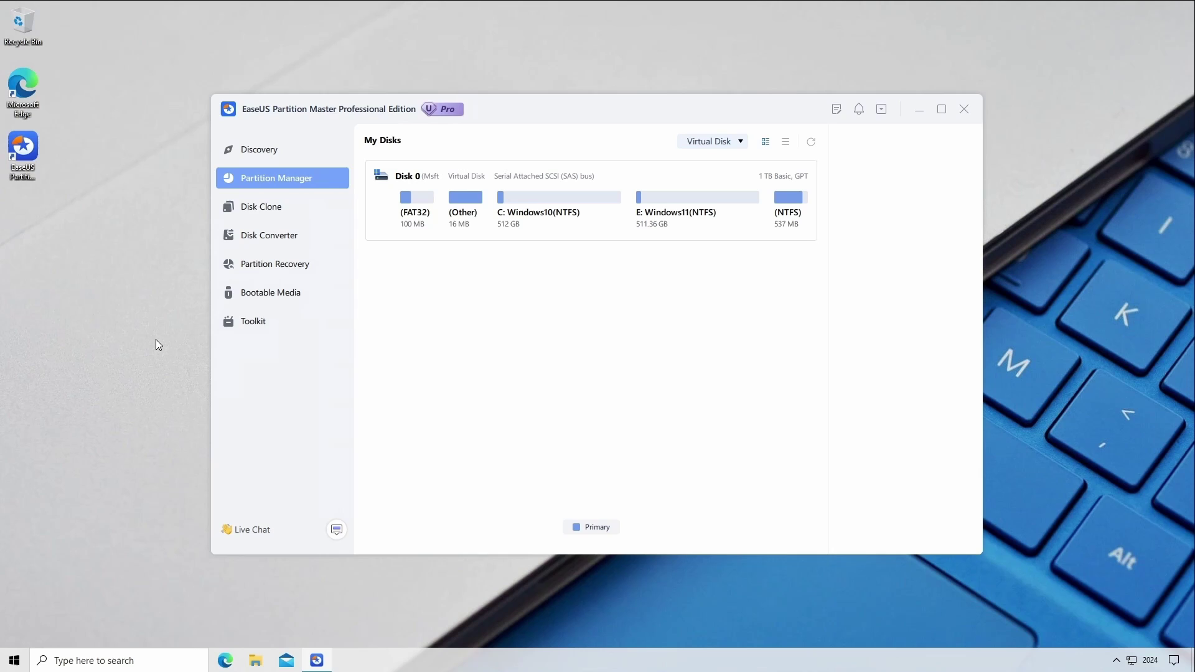
pyautogui.click(288, 322)
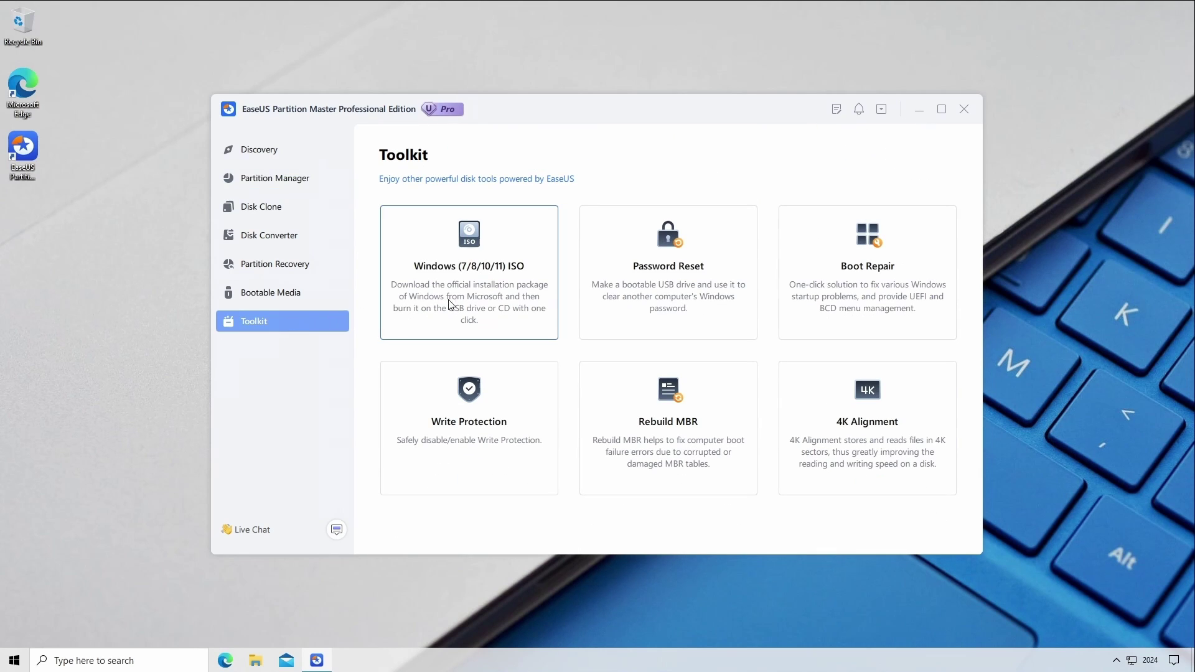
pyautogui.click(845, 265)
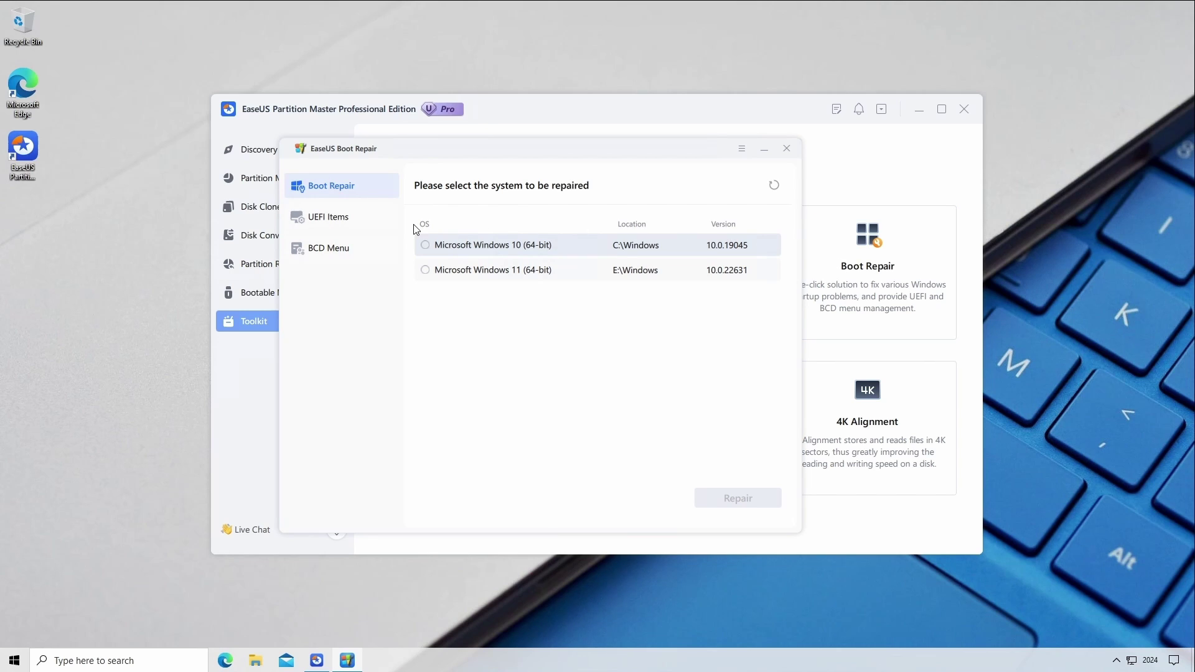
pyautogui.click(346, 246)
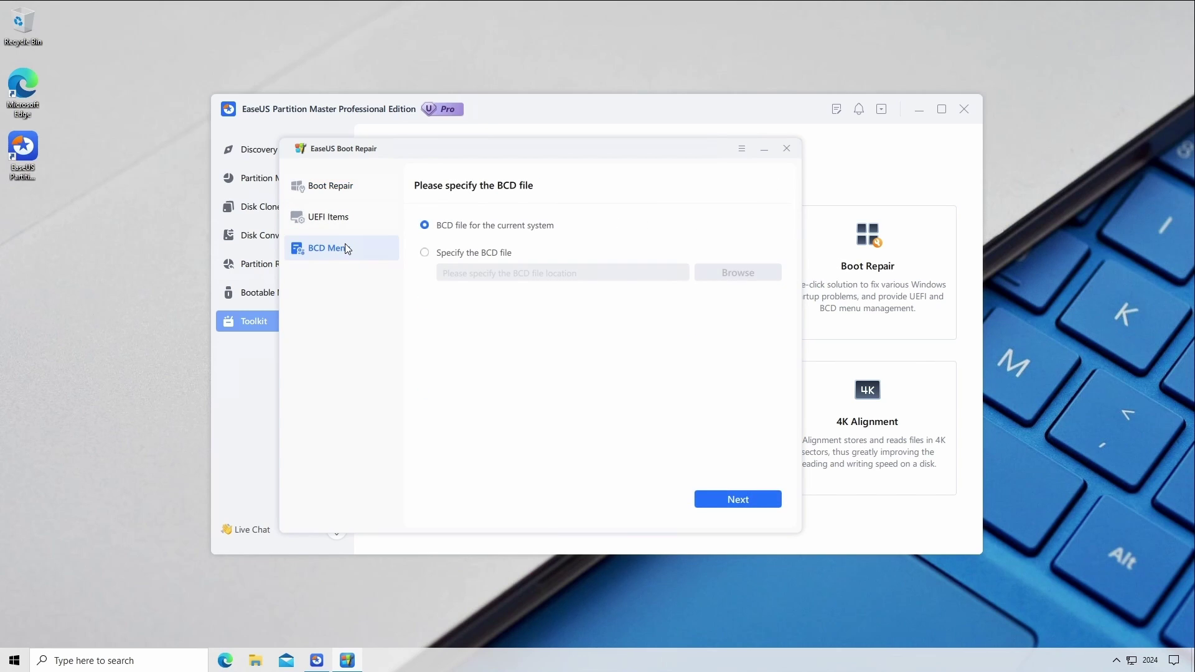
pyautogui.click(711, 499)
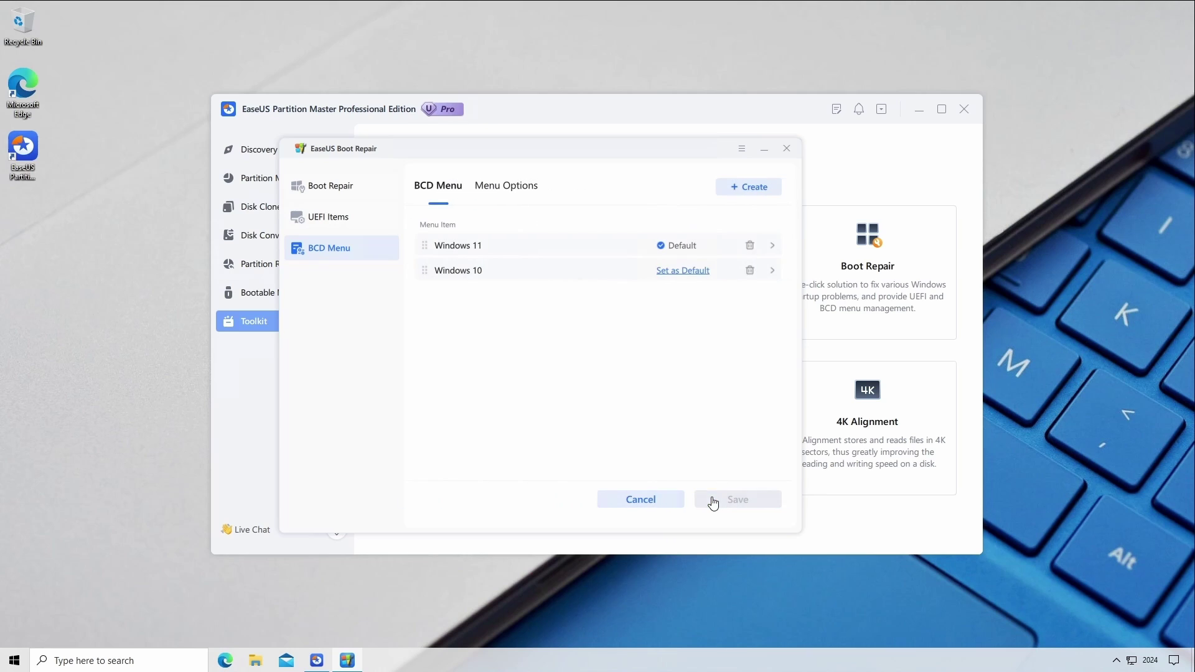
pyautogui.click(505, 190)
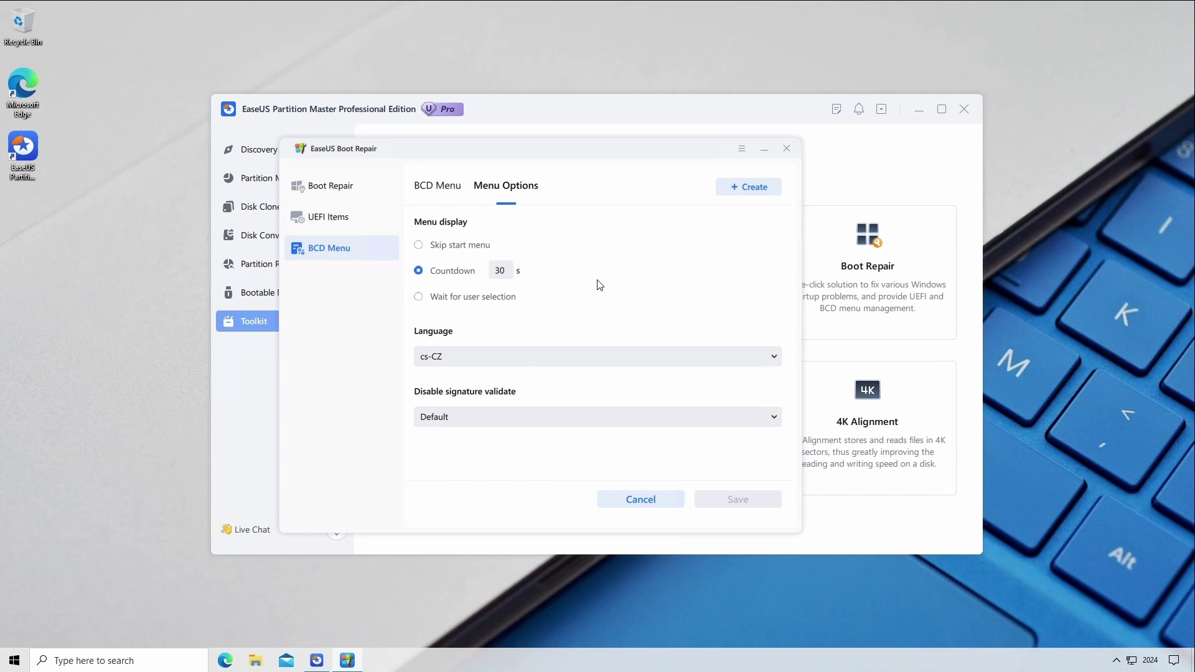
pyautogui.click(453, 190)
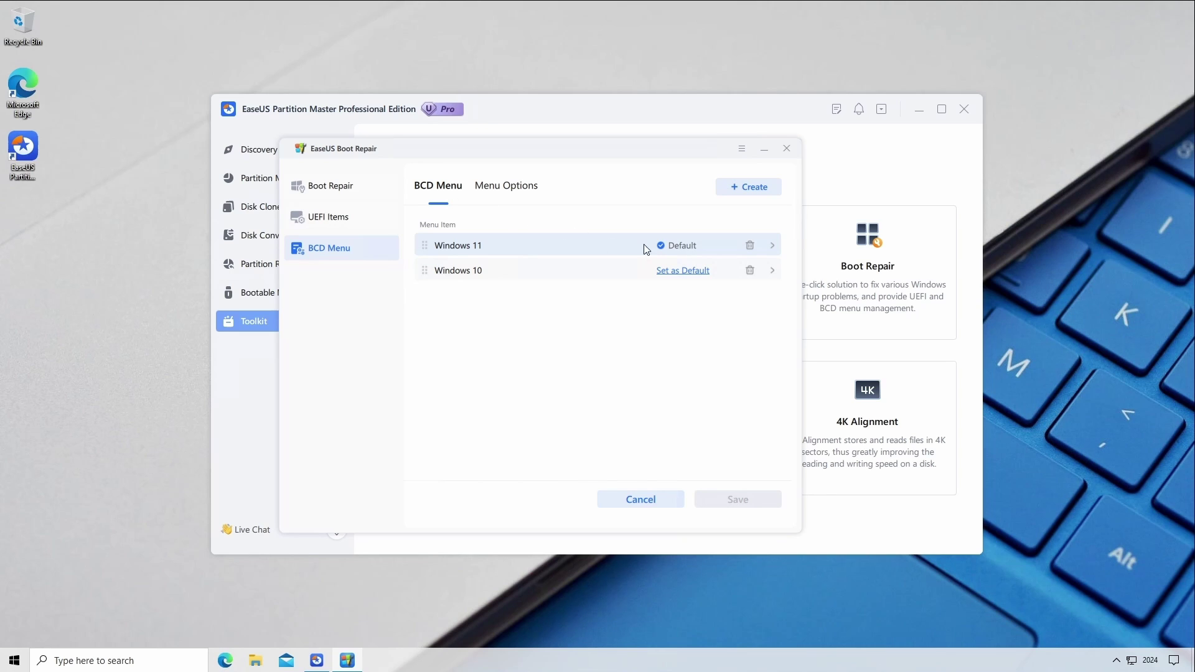
# - Rename the Windows 11 boot entry to 'Windows 11 - Gaming' and save it
pyautogui.click(772, 246)
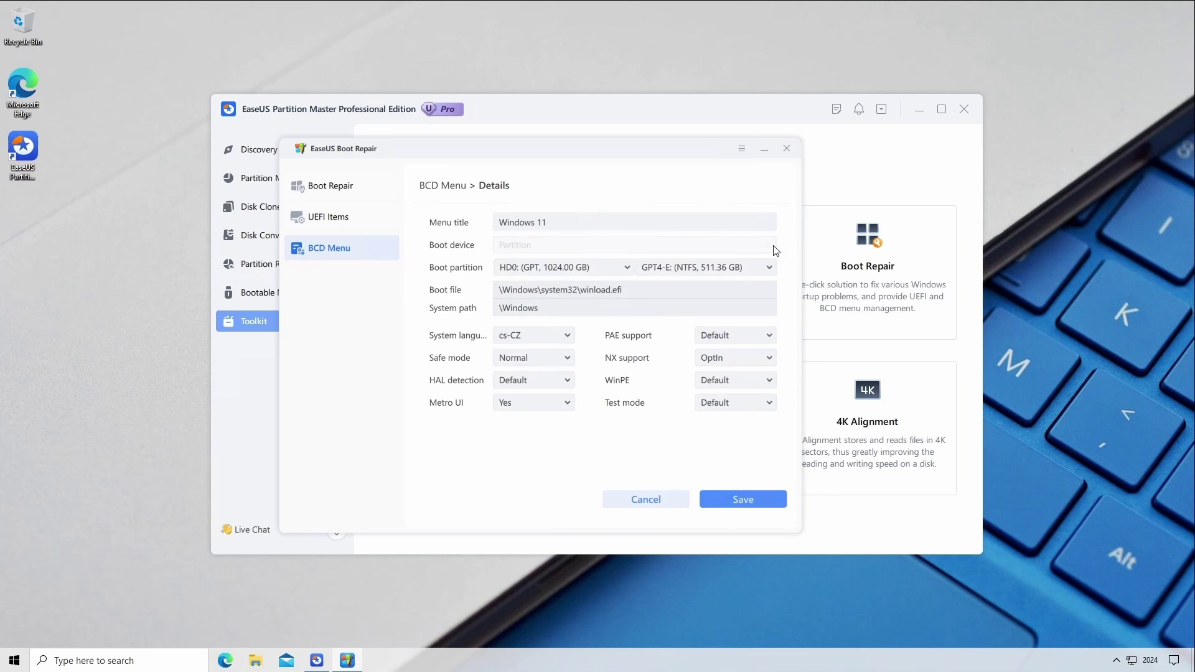
pyautogui.click(692, 222)
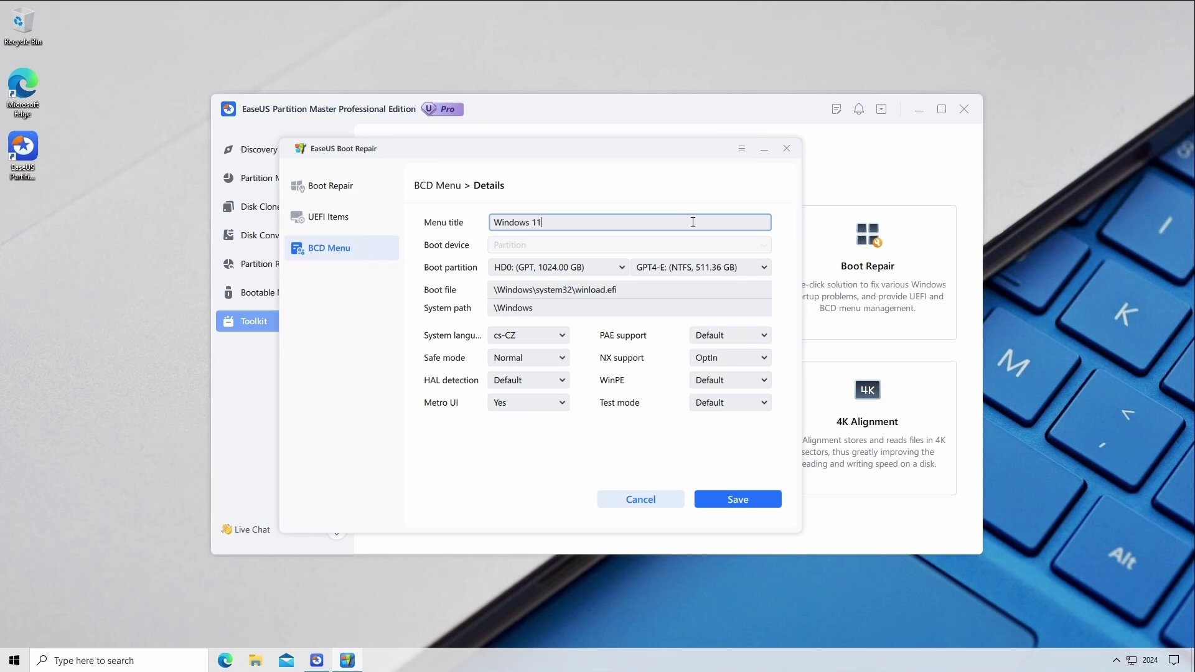
pyautogui.write('- Gaming')
pyautogui.click(744, 501)
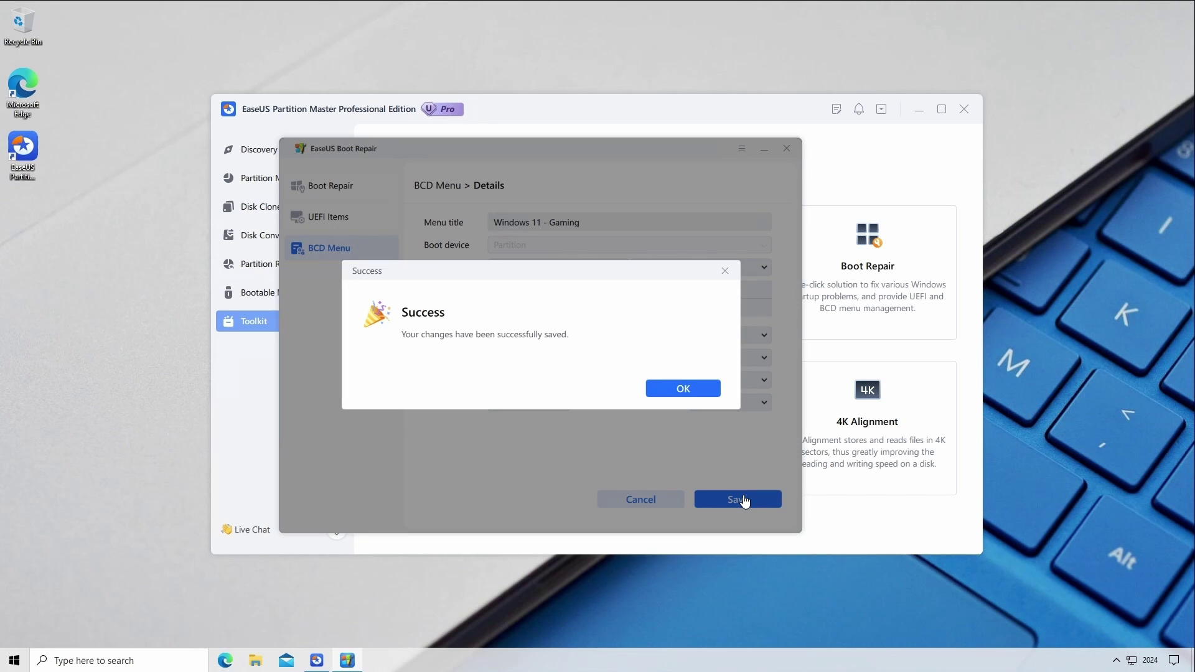
pyautogui.click(700, 389)
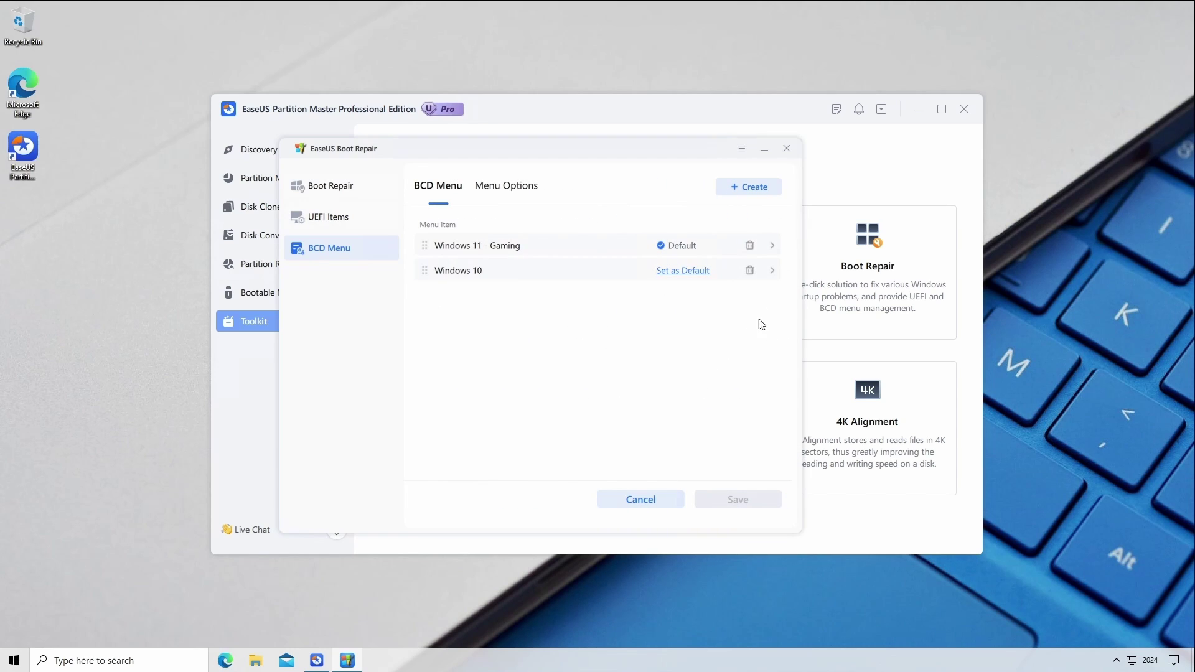
# - Rename the Windows 10 boot entry to 'Windows 10 - Work' and save it
pyautogui.click(772, 271)
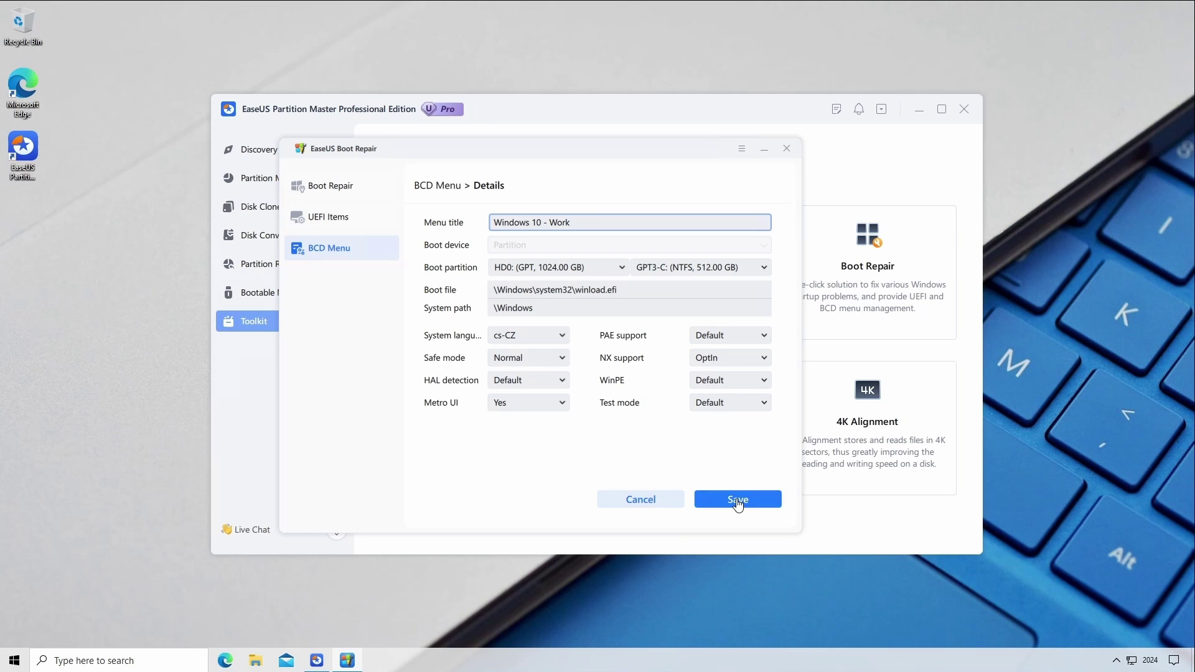
pyautogui.click(737, 499)
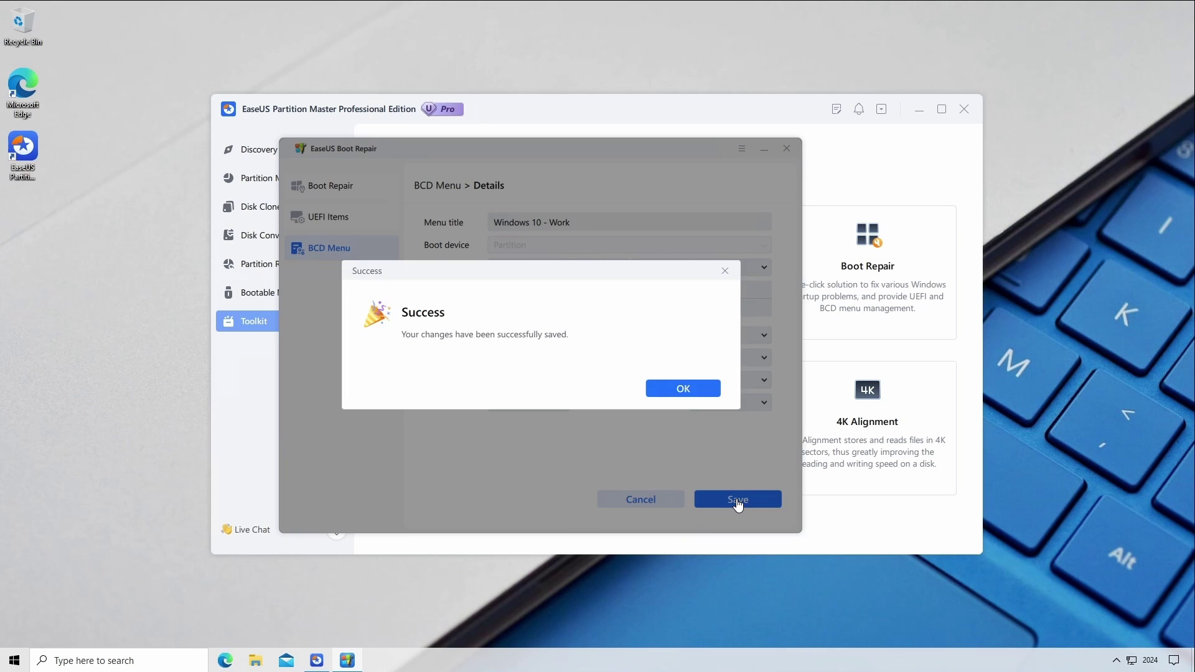
pyautogui.click(696, 398)
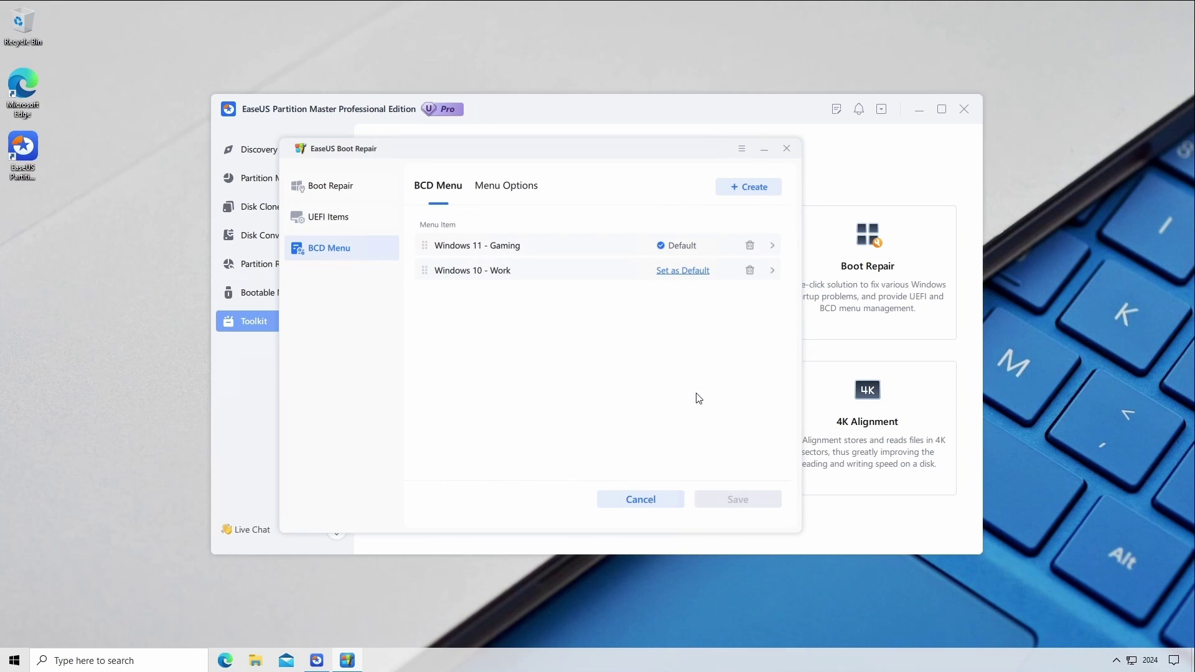
# - Restart Windows from the Start menu's power options
pyautogui.click(14, 660)
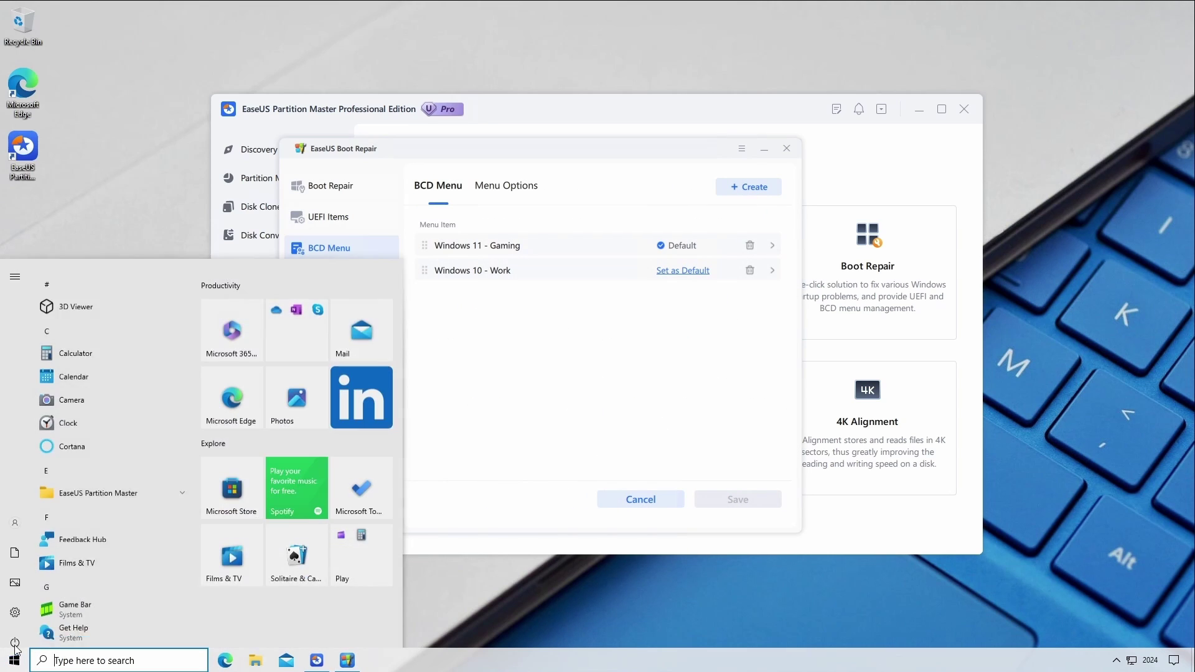
pyautogui.click(28, 633)
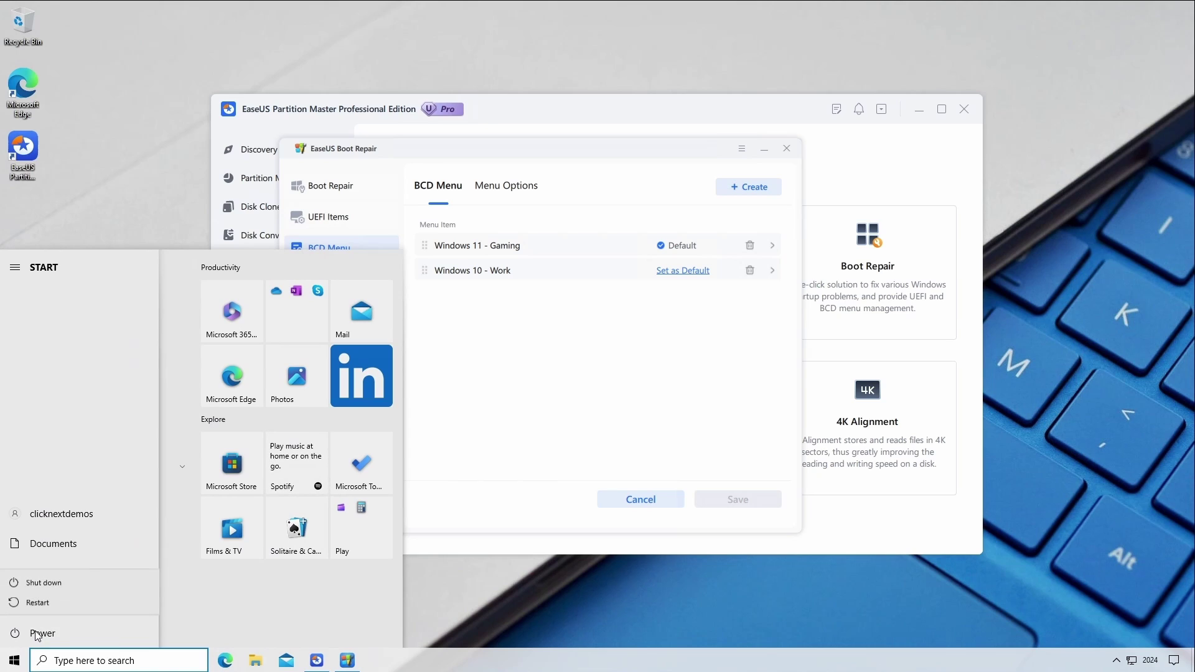
pyautogui.click(39, 602)
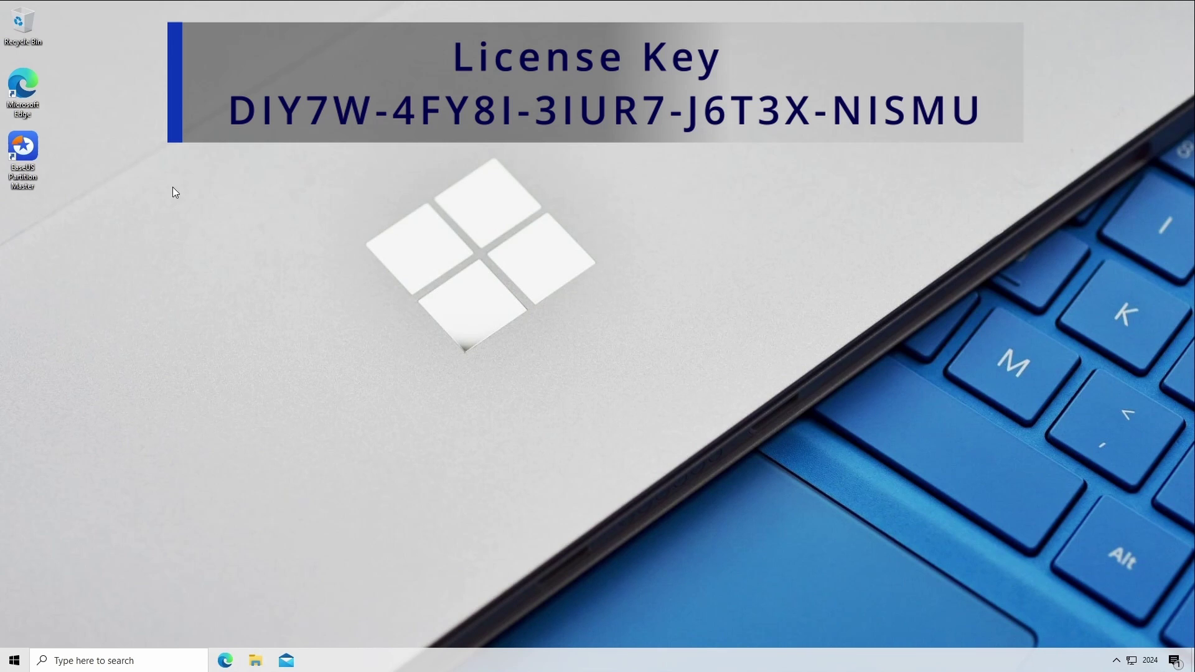
# - Launch EaseUS, paste the license code into the Activate window, then close it and the program
pyautogui.doubleClick(35, 153)
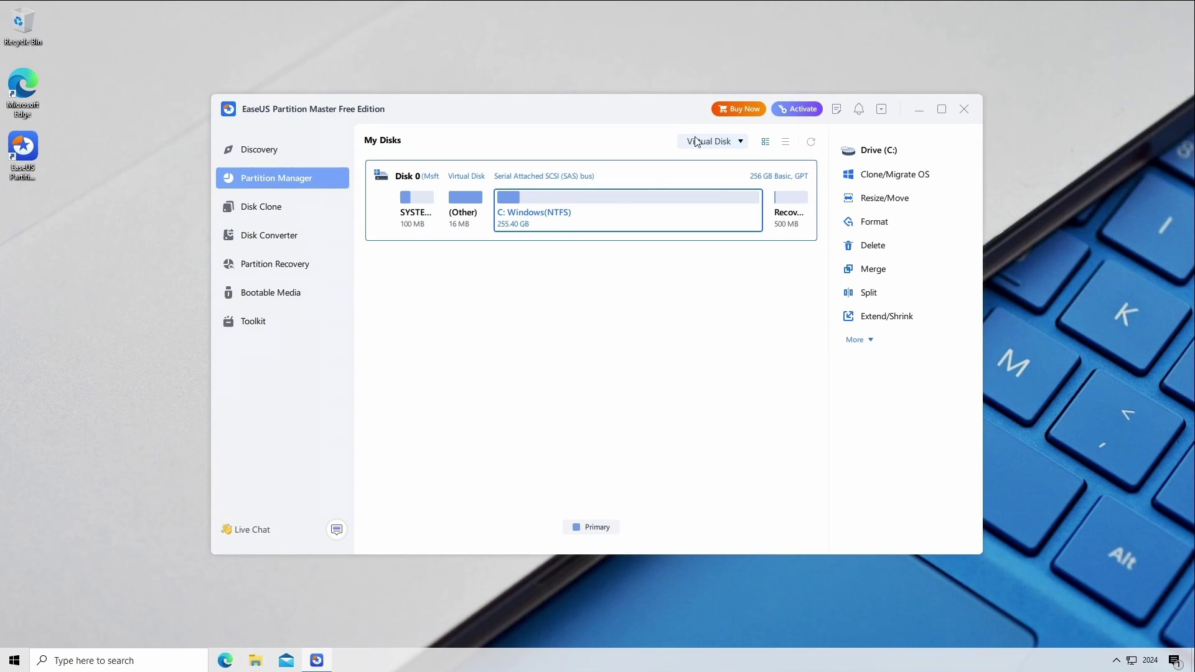
pyautogui.click(785, 107)
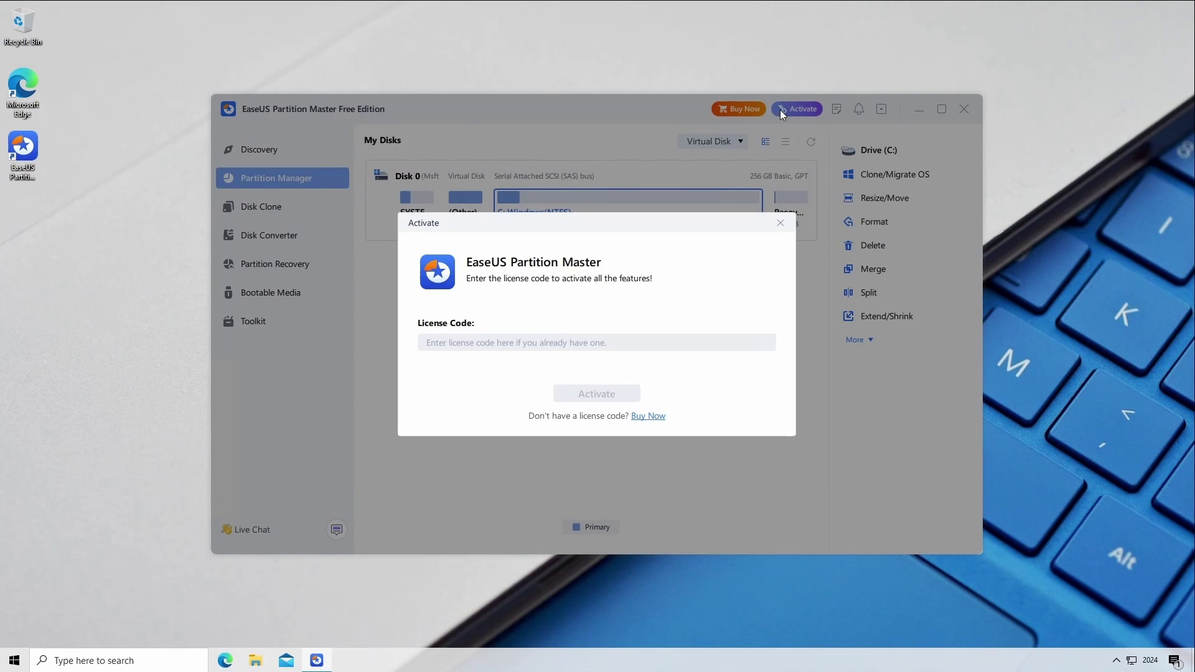
pyautogui.click(642, 346)
pyautogui.rightClick(641, 350)
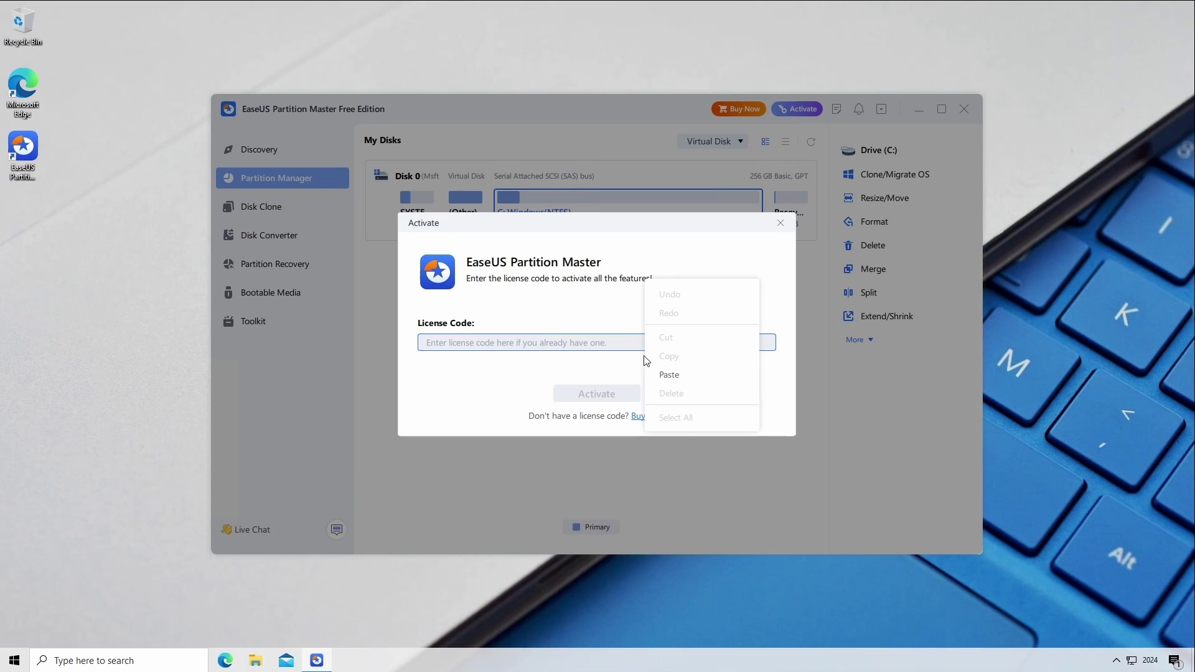
pyautogui.click(659, 375)
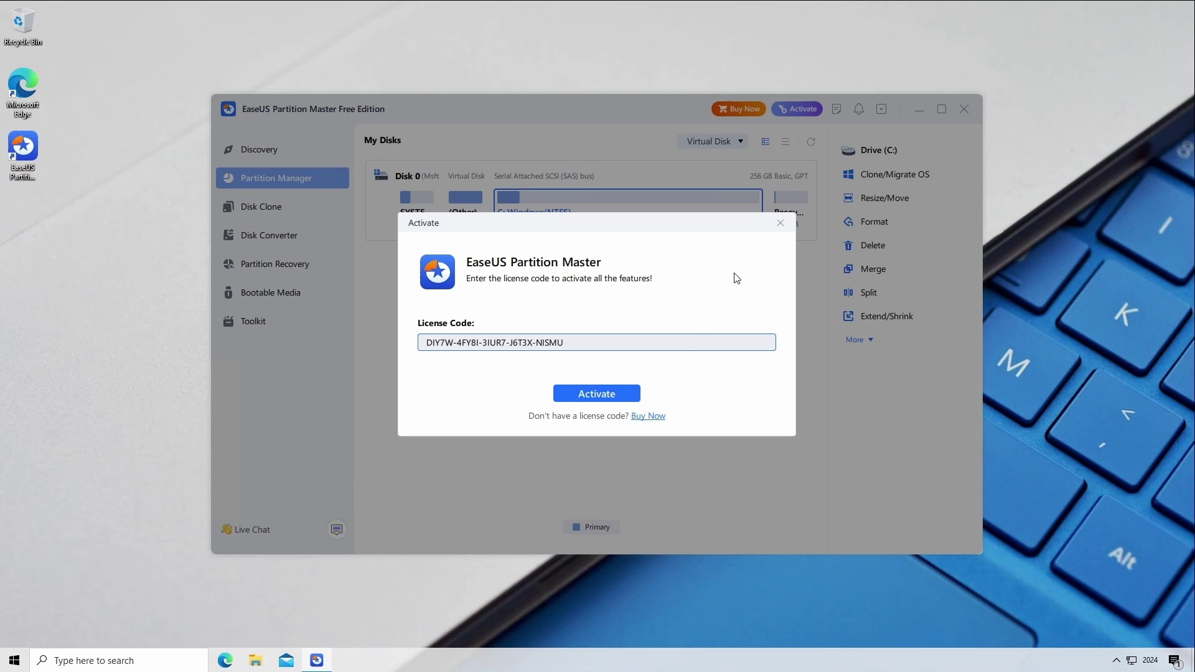
pyautogui.click(780, 223)
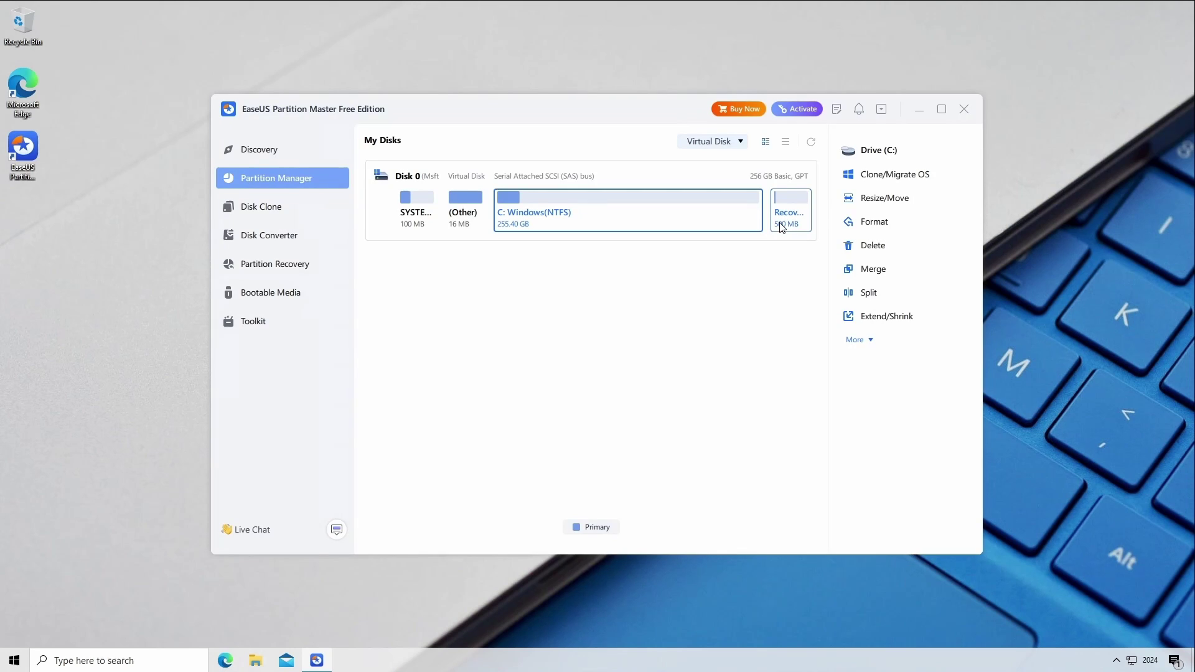
pyautogui.click(963, 110)
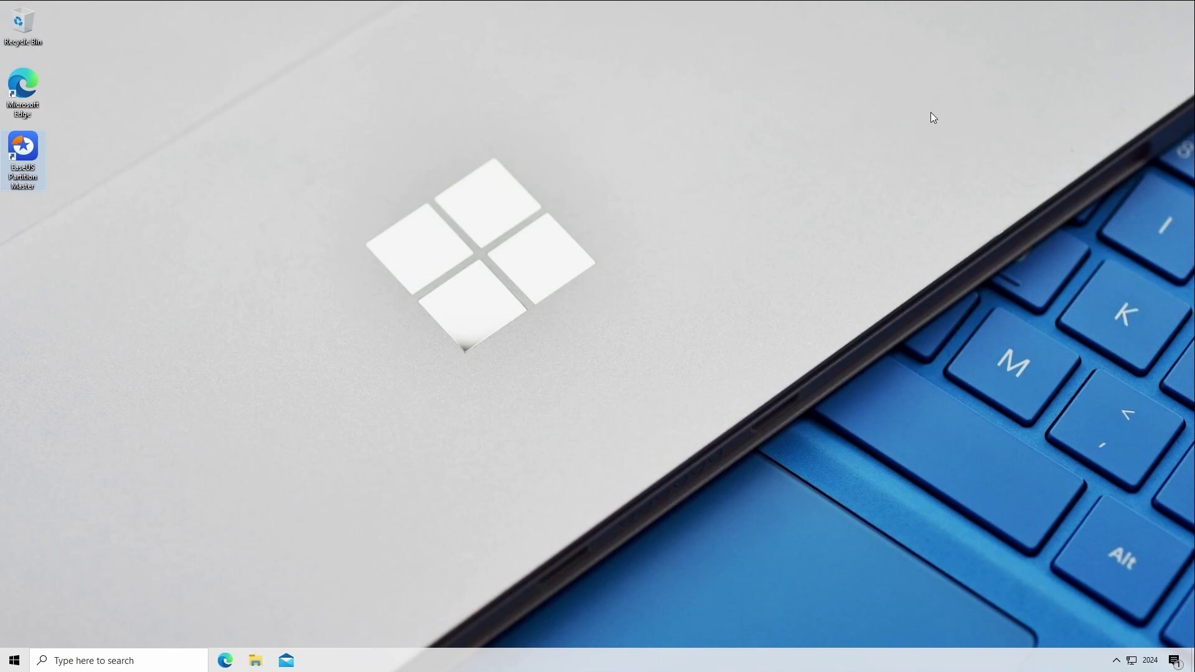